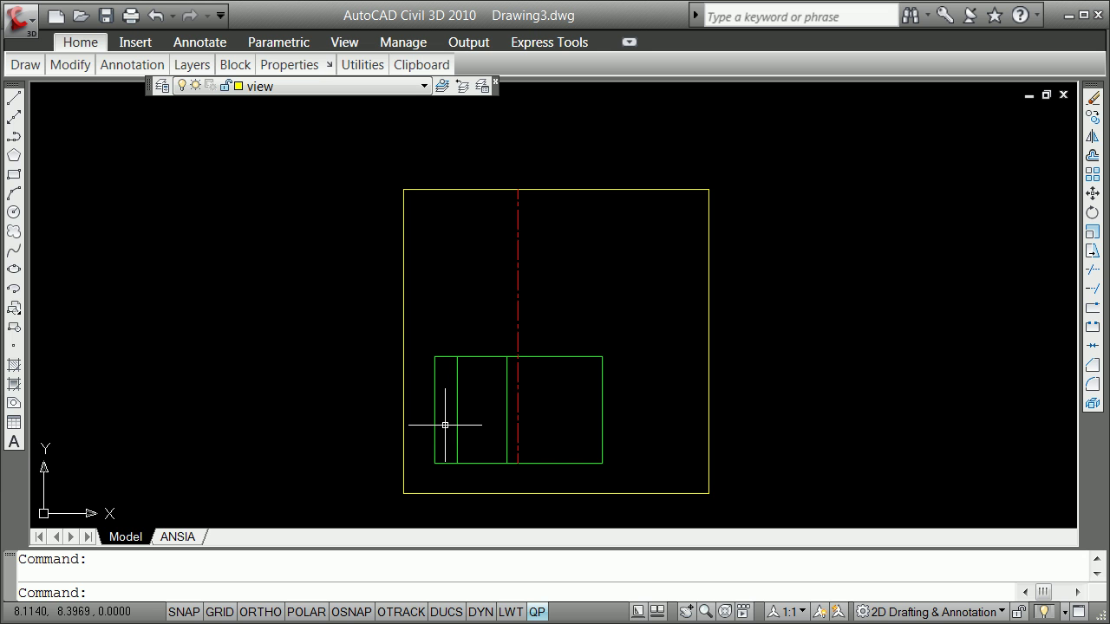
# Make the saved 'plotview' view current and zoom in on the green part outline.
pyautogui.write('v')
pyautogui.press('Return')
pyautogui.click(337, 191)
pyautogui.click(733, 167)
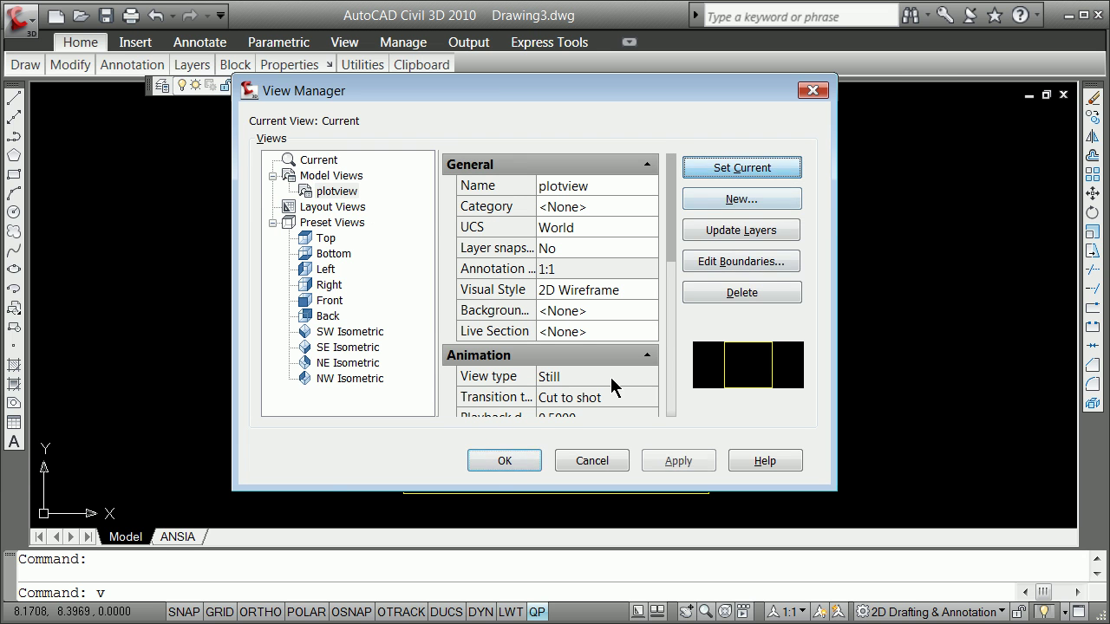
pyautogui.click(520, 459)
pyautogui.scroll(-3, 530, 396)
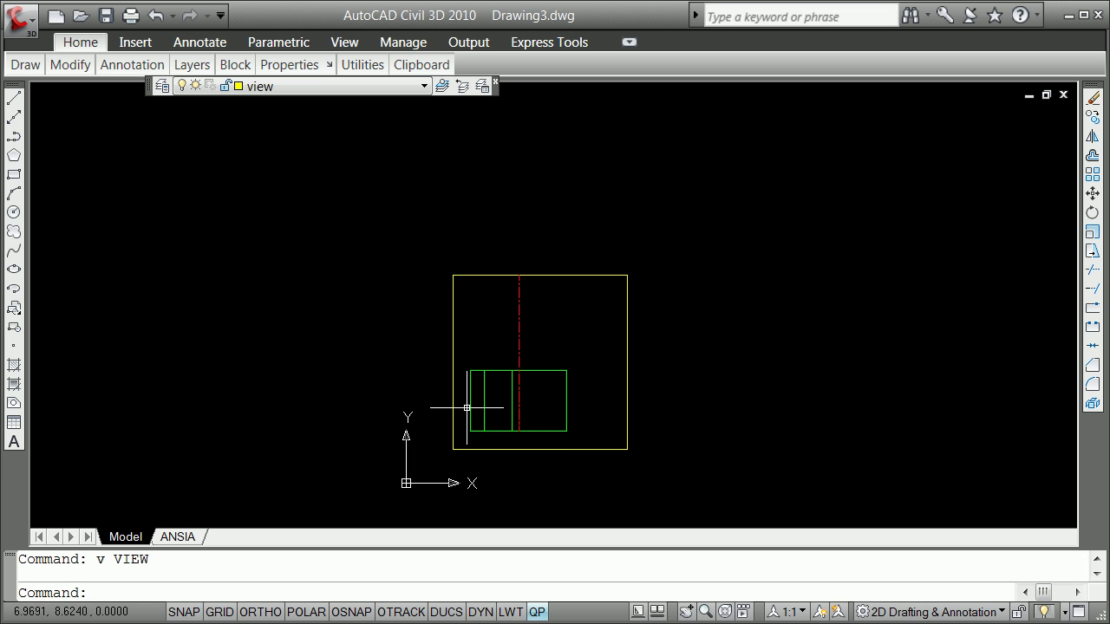
pyautogui.scroll(3, 494, 442)
pyautogui.scroll(2, 446, 414)
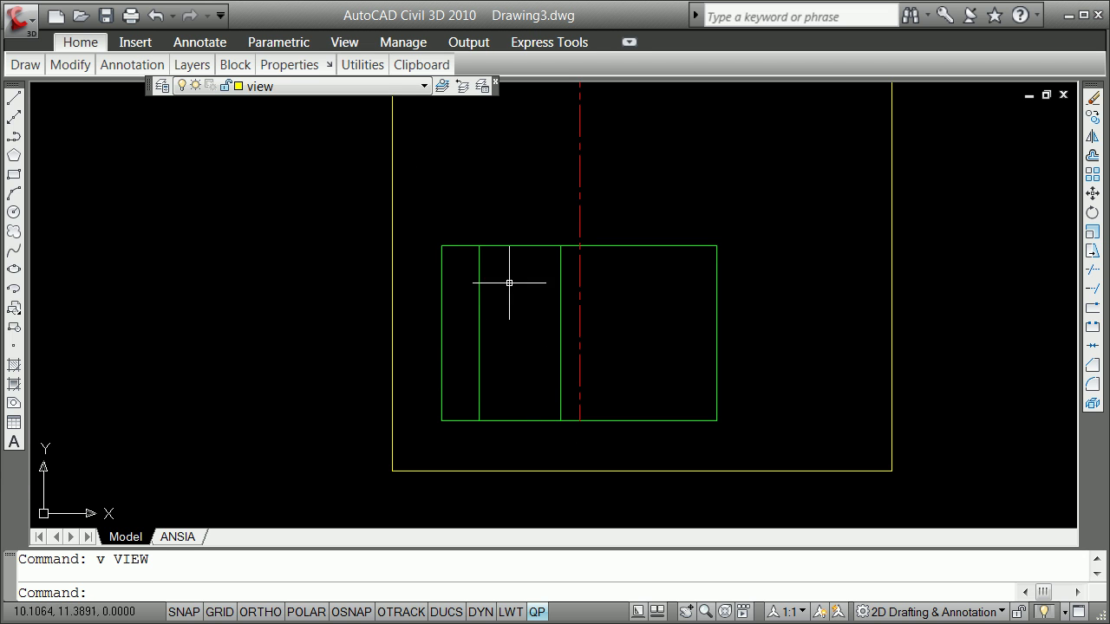
pyautogui.click(479, 301)
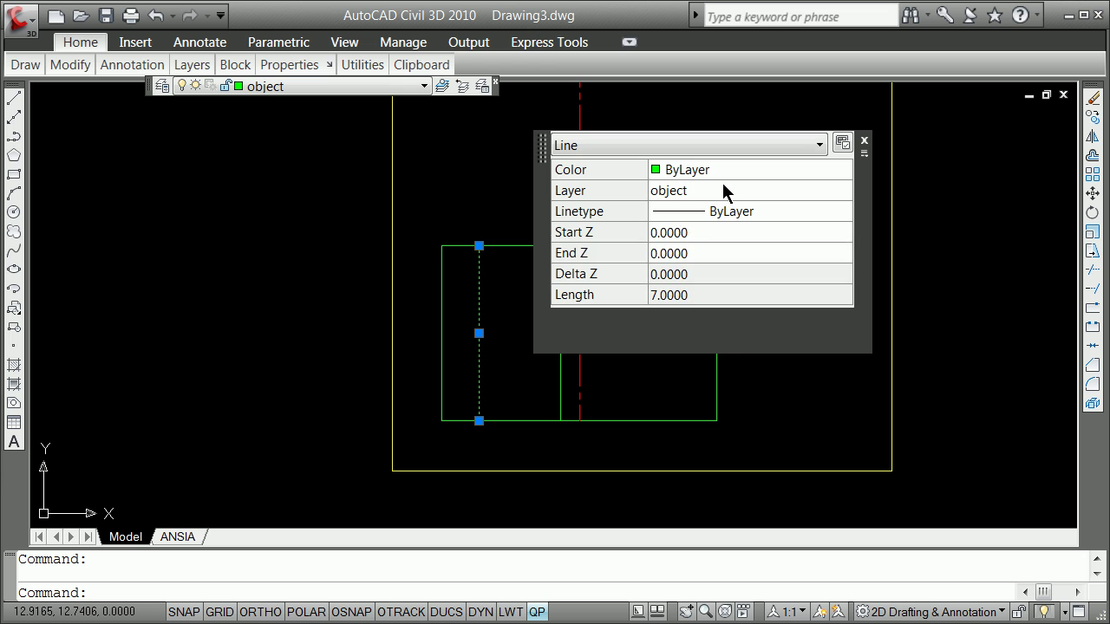
pyautogui.click(832, 192)
pyautogui.click(847, 189)
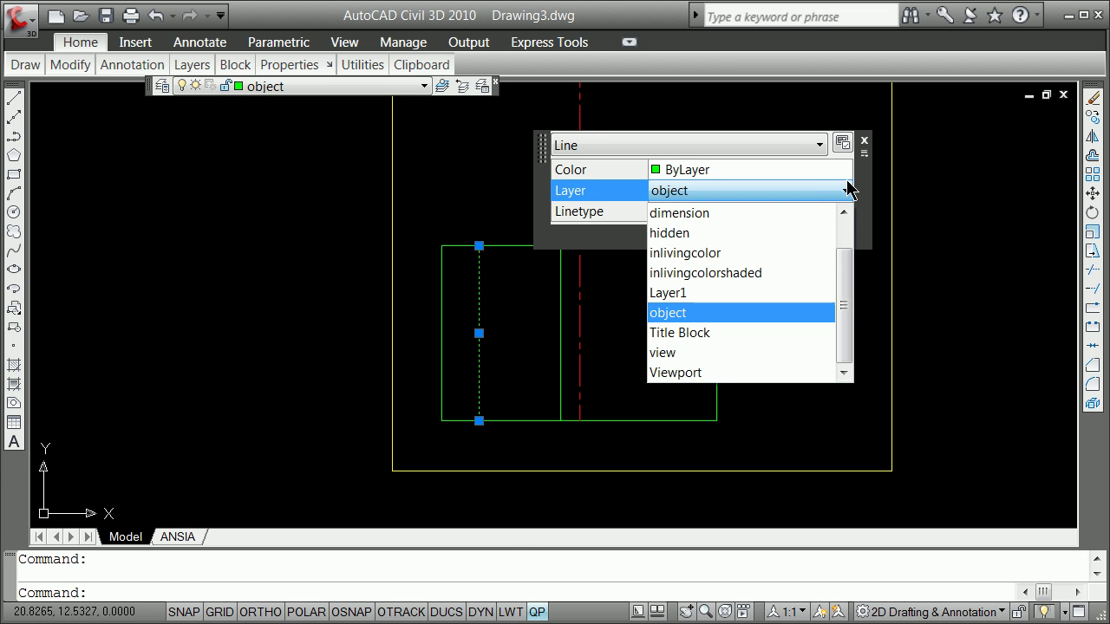
pyautogui.click(865, 140)
pyautogui.click(865, 140)
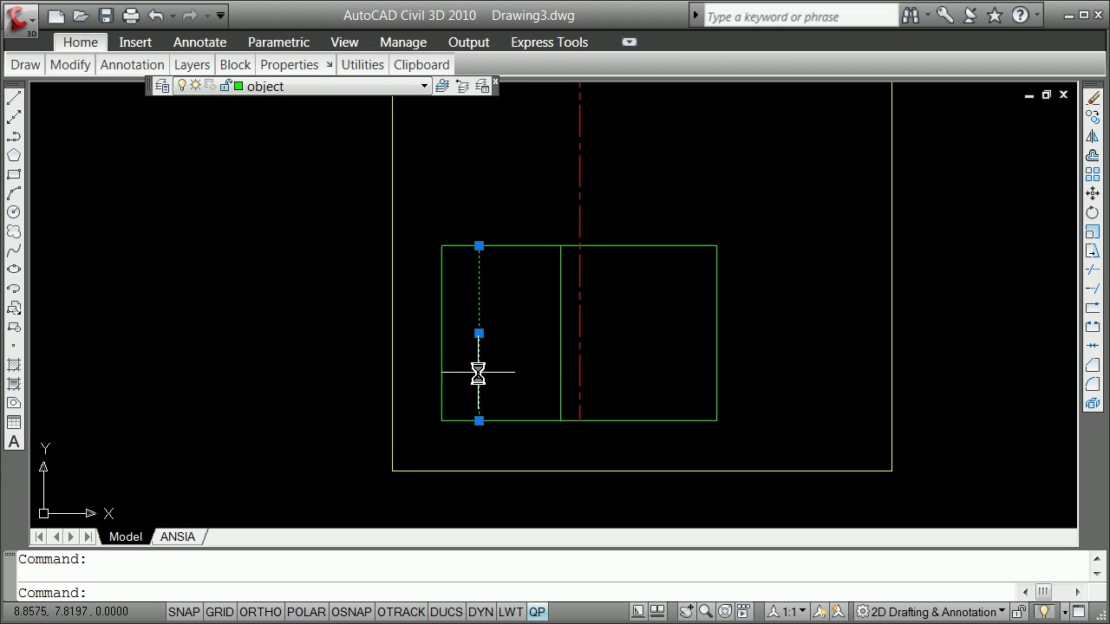
pyautogui.press('Escape')
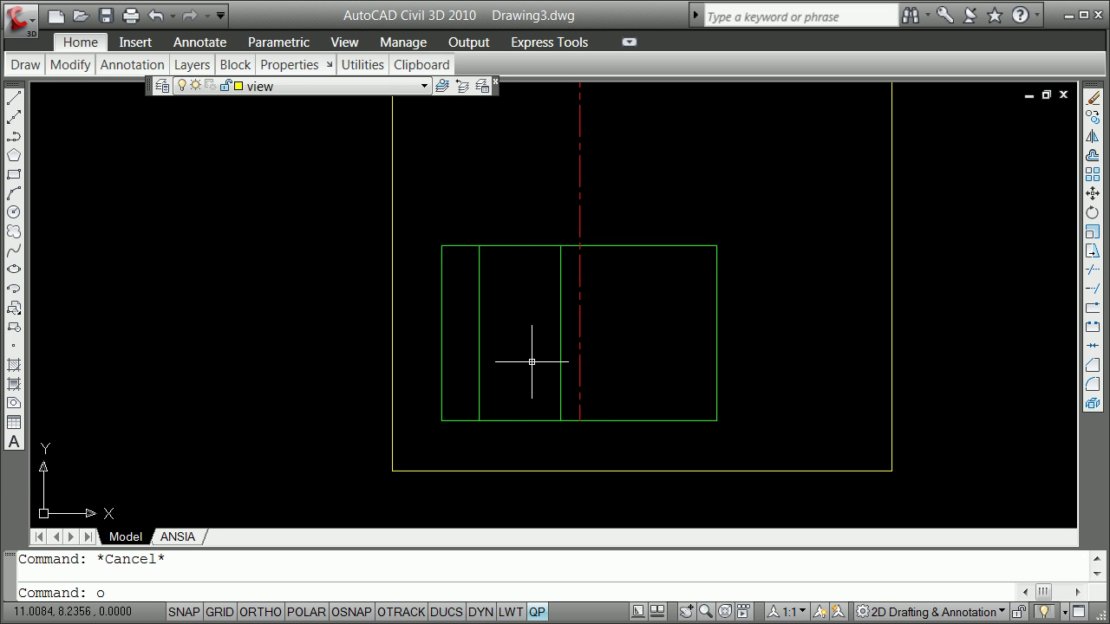
# Offset a line by 0.75, then undo that offset.
pyautogui.press('Return')
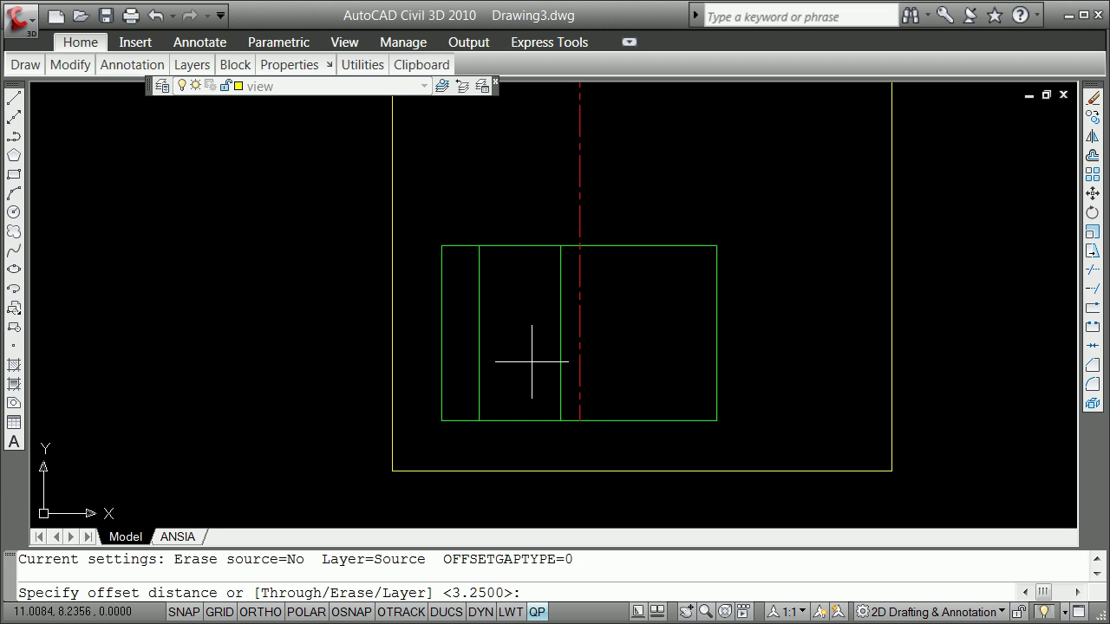
pyautogui.write('.75')
pyautogui.press('Return')
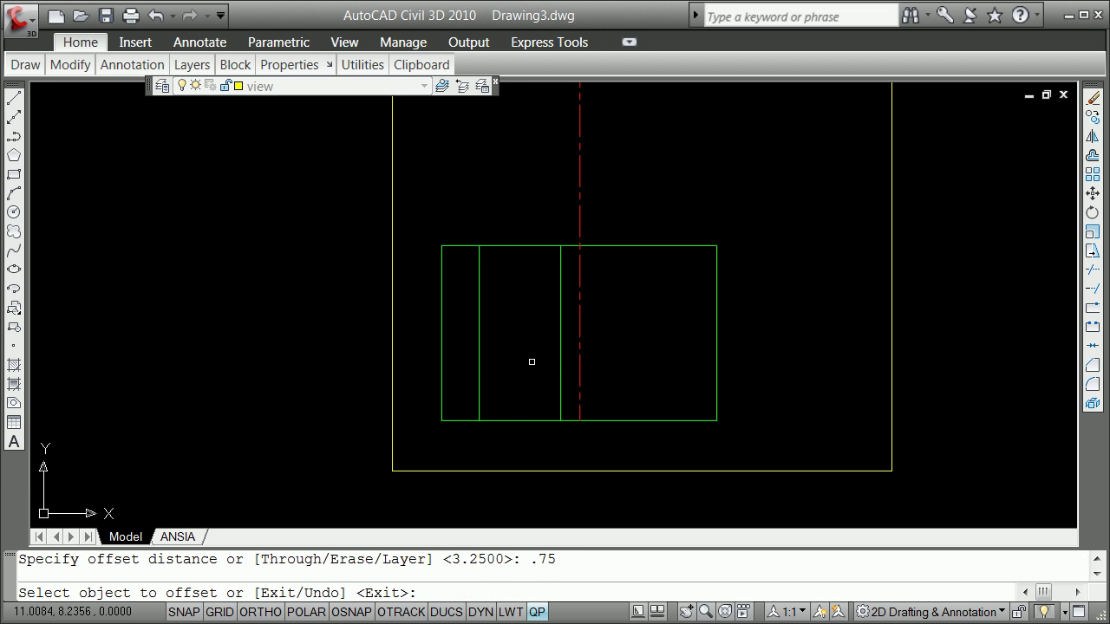
pyautogui.click(562, 343)
pyautogui.press('Return')
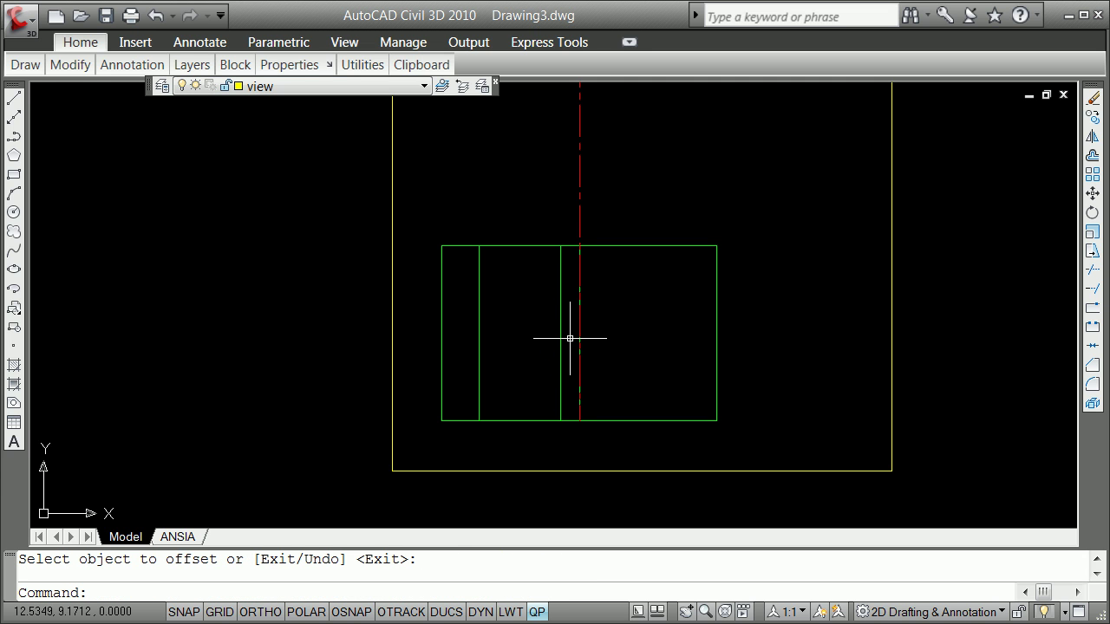
pyautogui.click(154, 16)
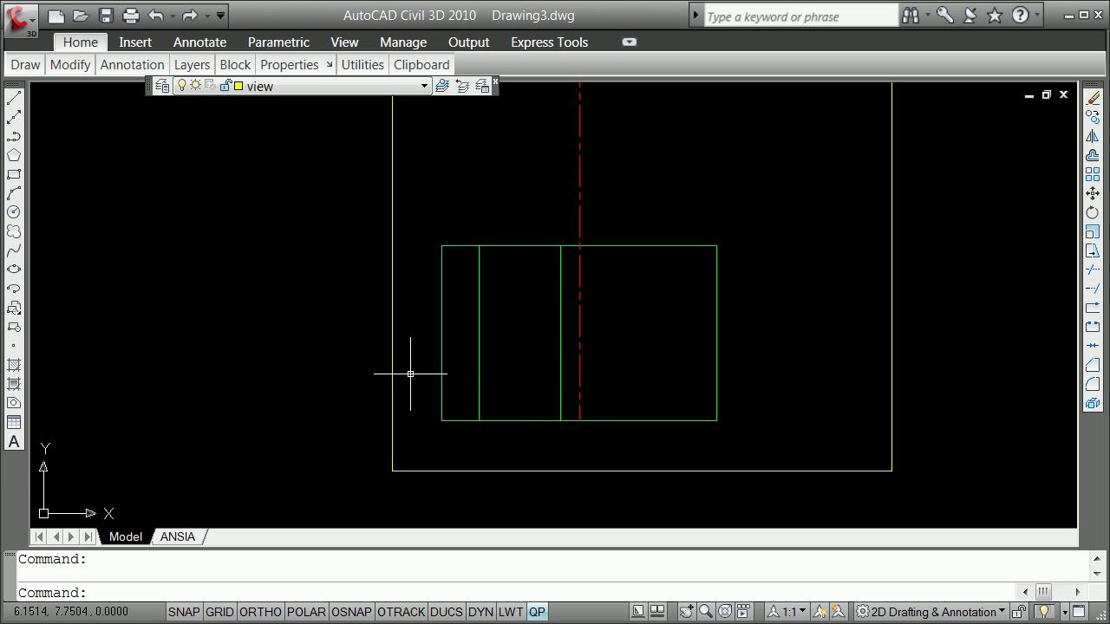
# Offset the rectangle's left edge 2 units inward to create a vertical line.
pyautogui.write('o')
pyautogui.press('Return')
pyautogui.write('2')
pyautogui.press('Return')
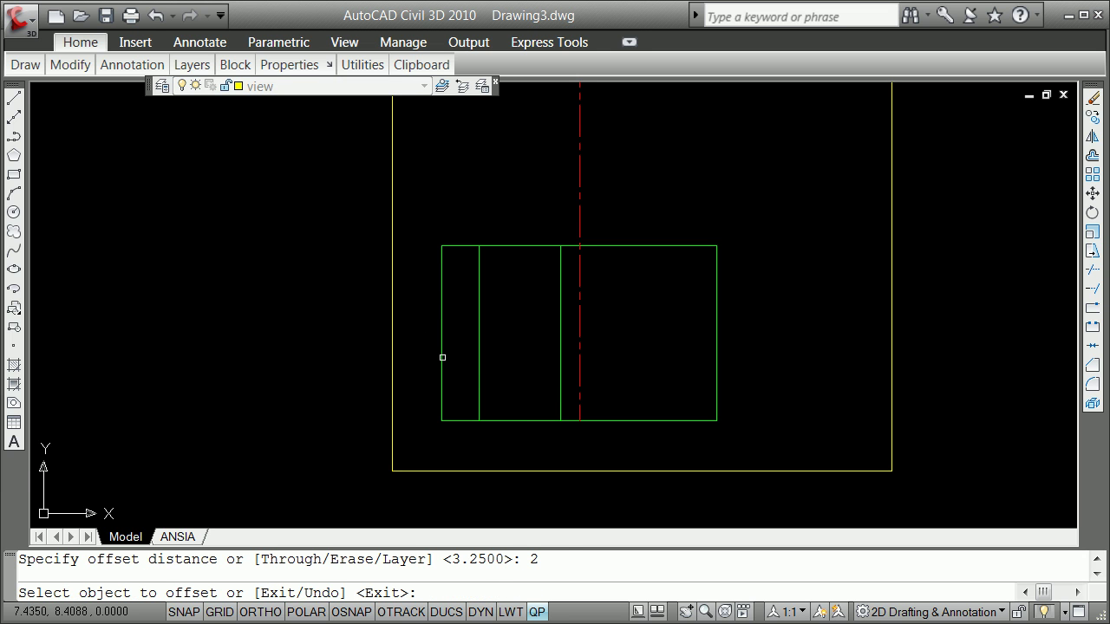
pyautogui.click(442, 357)
pyautogui.click(508, 336)
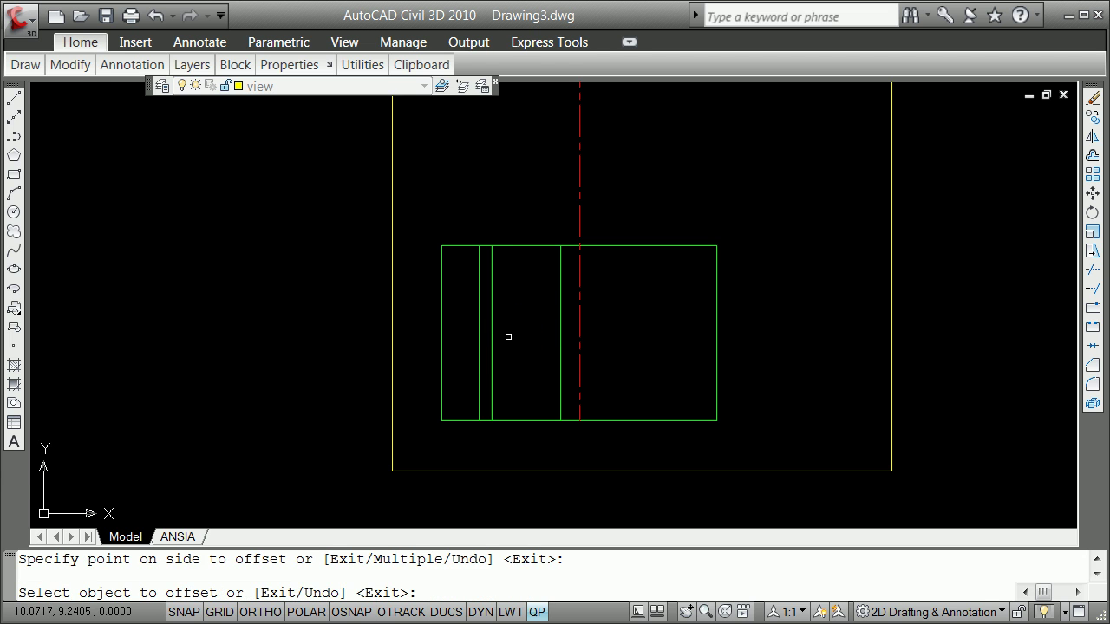
pyautogui.press('Return')
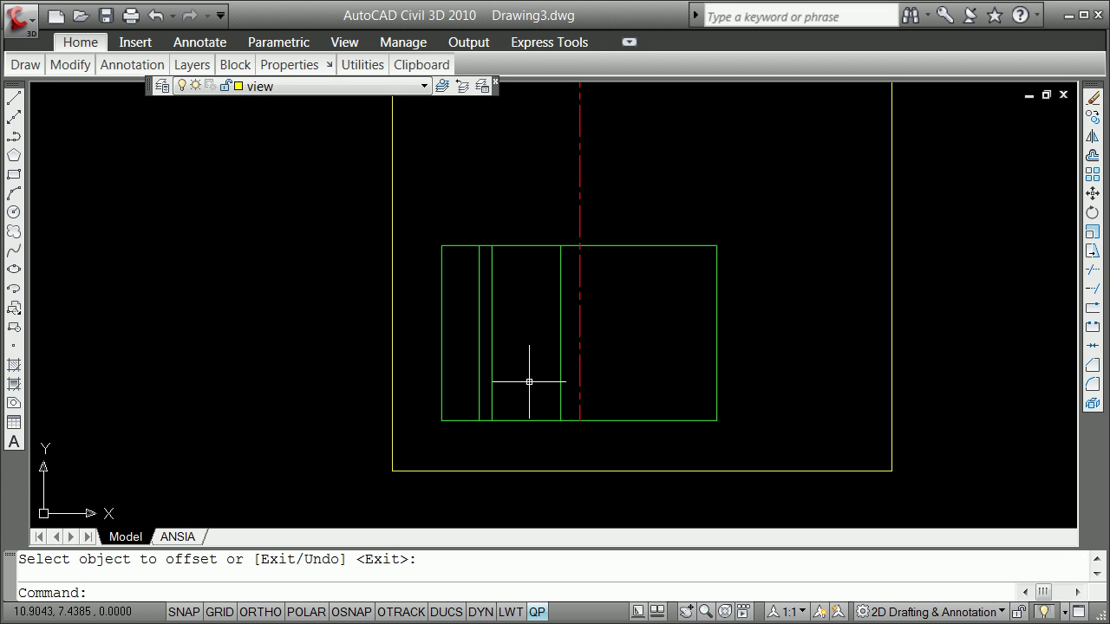
pyautogui.write('o')
# Offset the bottom edge 3.375 units upward.
pyautogui.press('Return')
pyautogui.write('3.375')
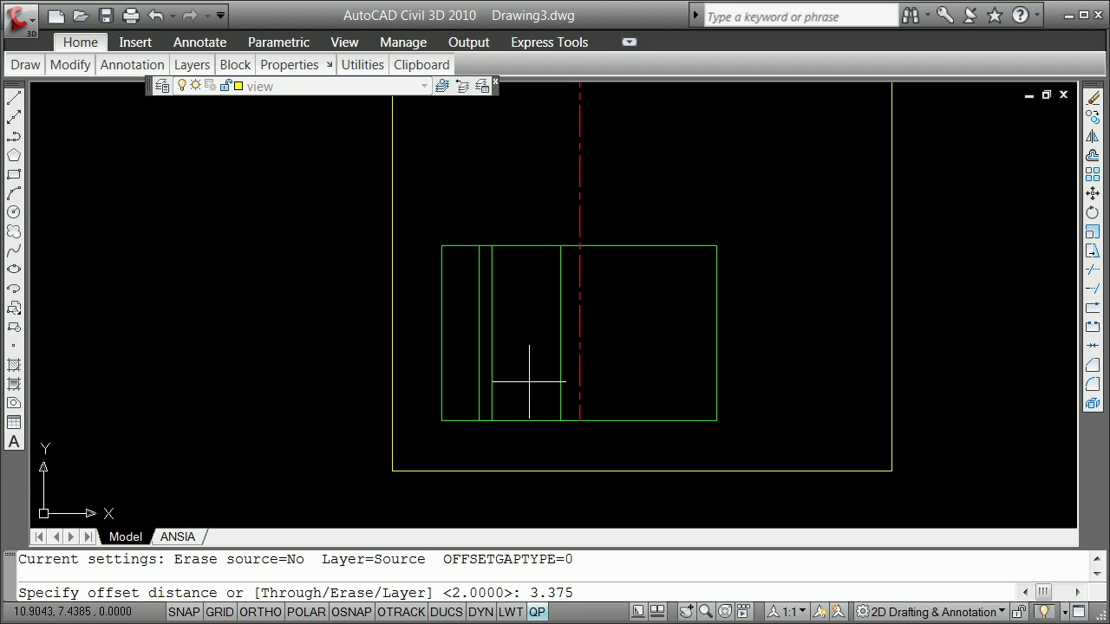
pyautogui.press('Return')
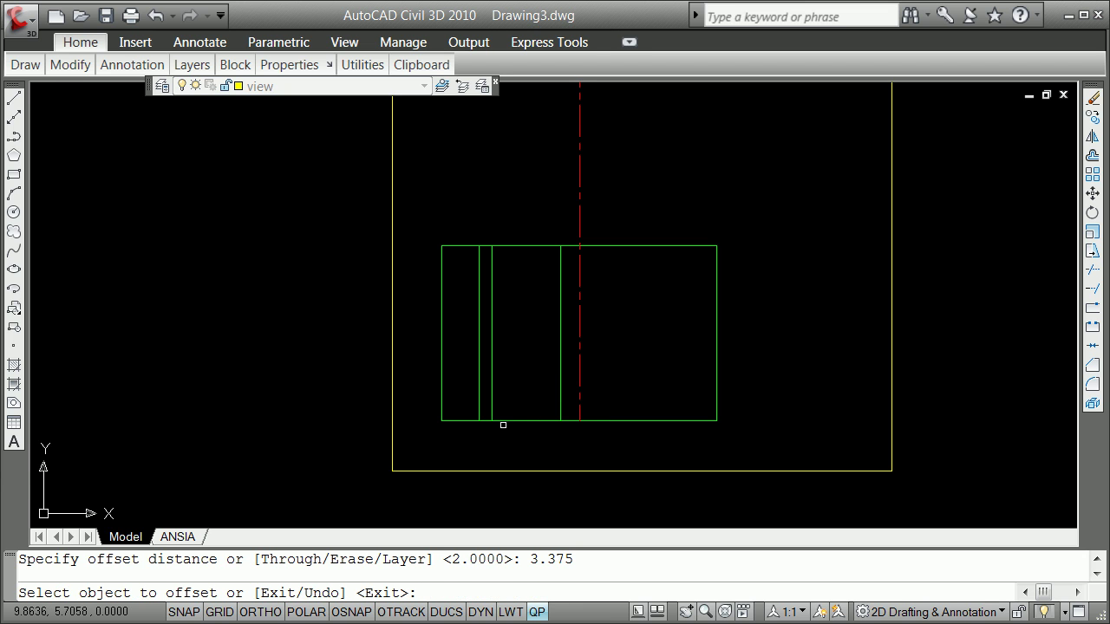
pyautogui.click(508, 422)
pyautogui.click(513, 365)
pyautogui.press('Return')
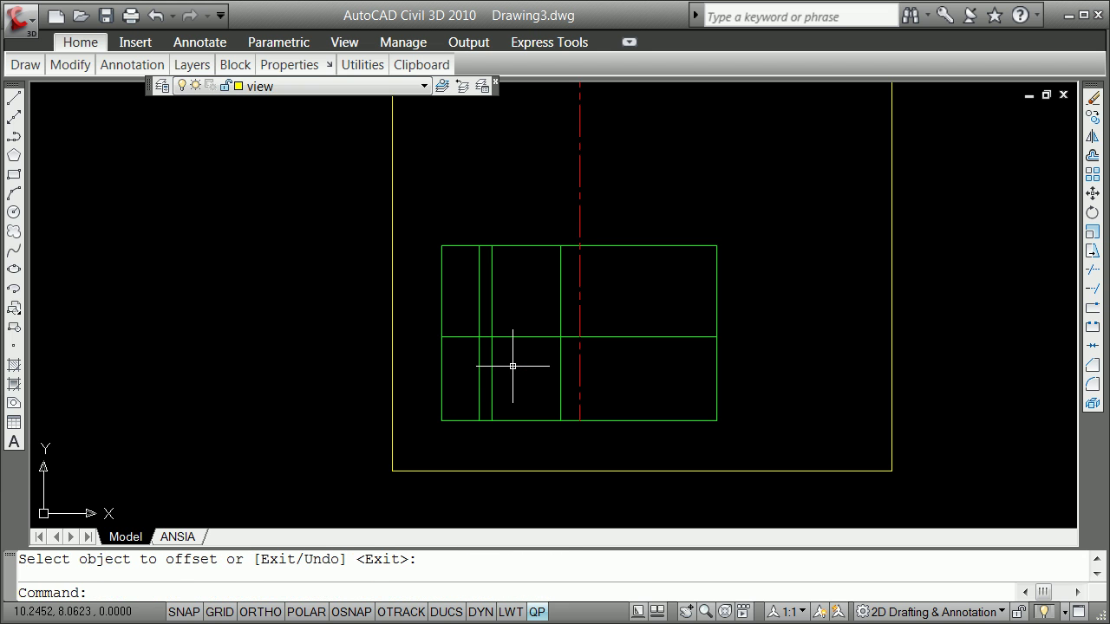
# Offset that new horizontal line by 1 unit to make a second horizontal line.
pyautogui.press('Return')
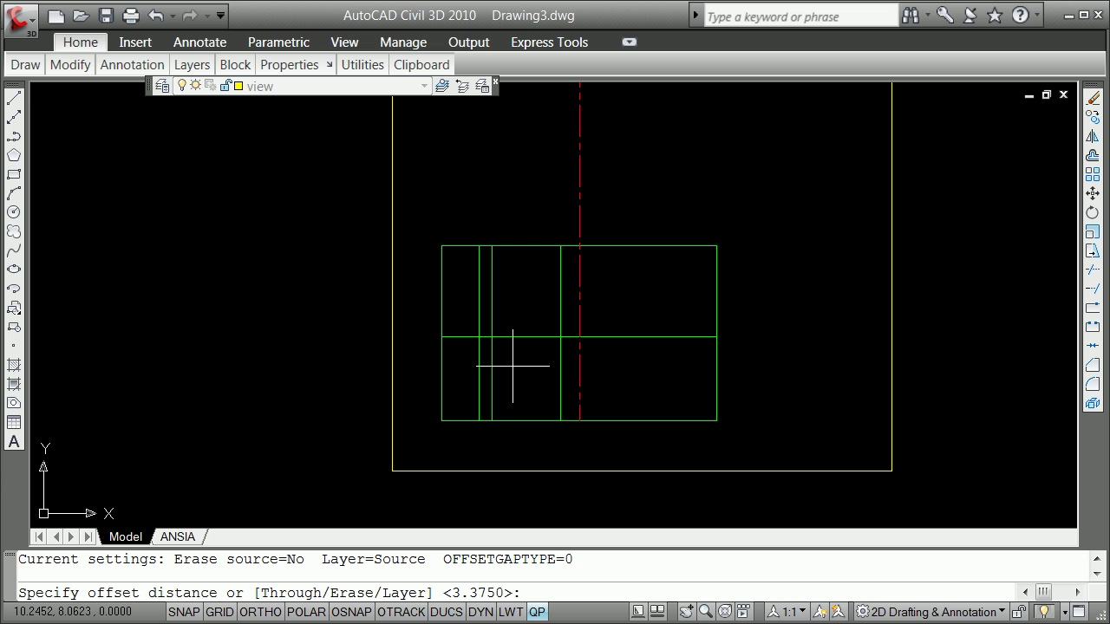
pyautogui.write('1')
pyautogui.press('Return')
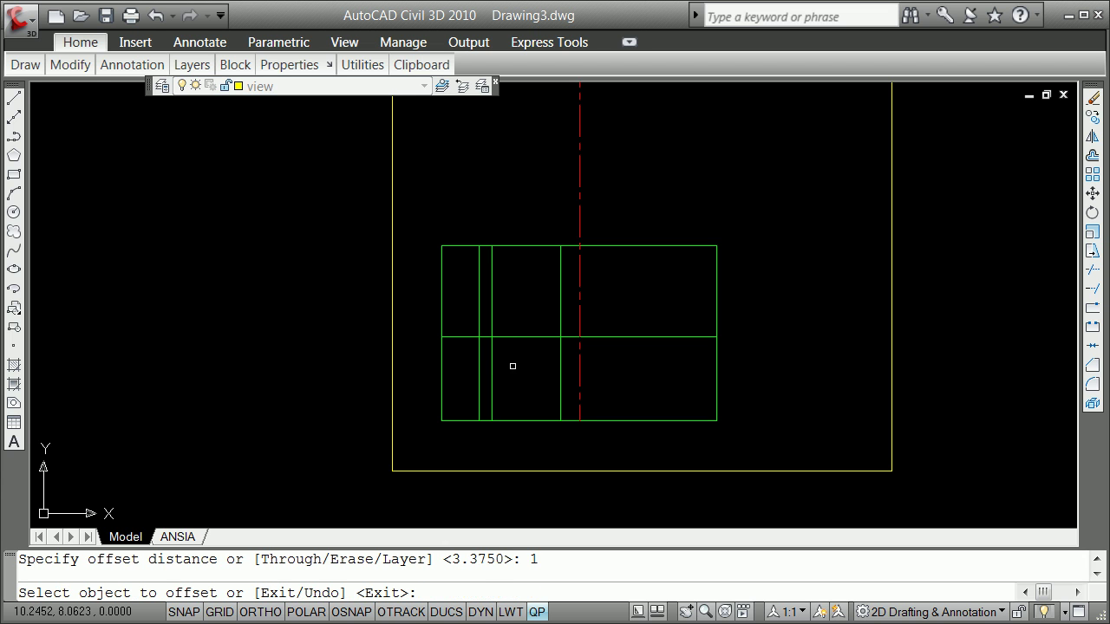
pyautogui.click(529, 336)
pyautogui.click(532, 357)
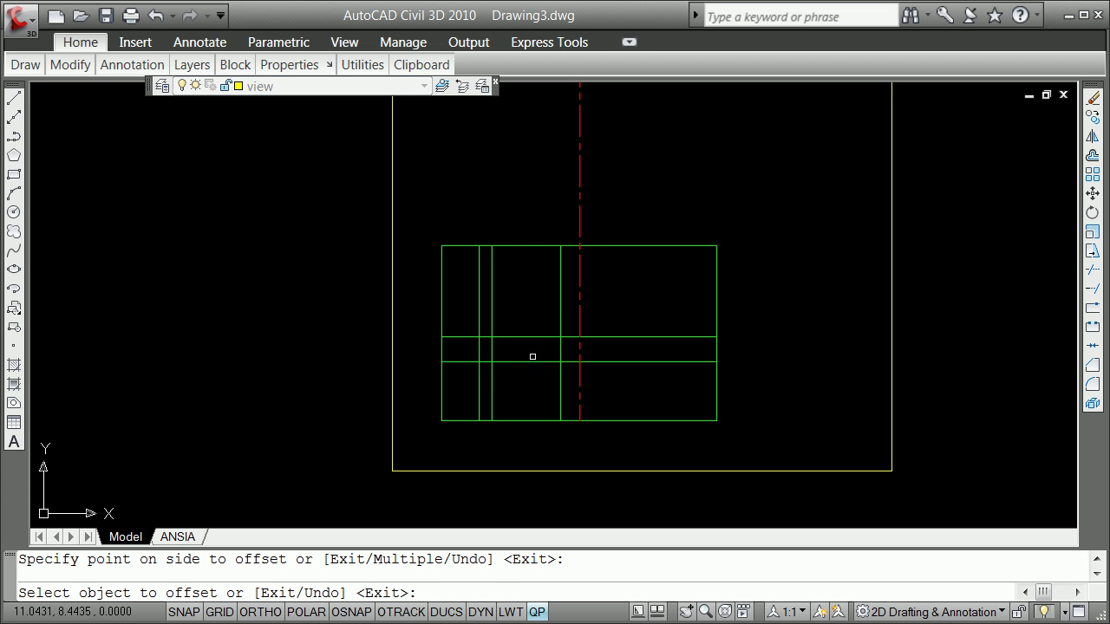
pyautogui.press('Return')
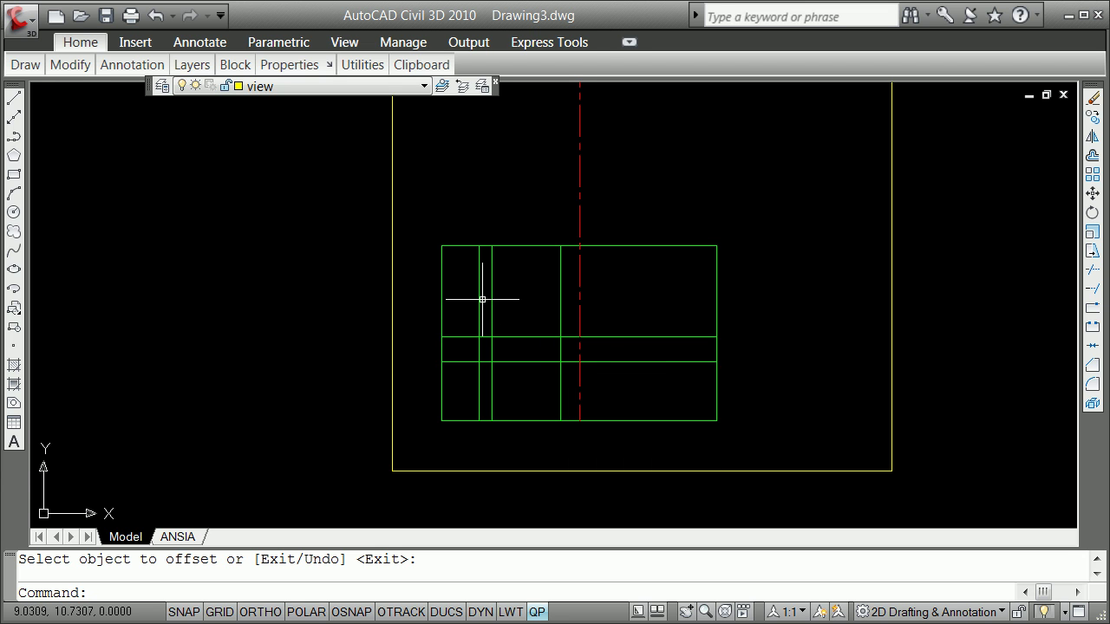
# Offset the top edge 2 units downward into the rectangle.
pyautogui.press('Return')
pyautogui.press('Return')
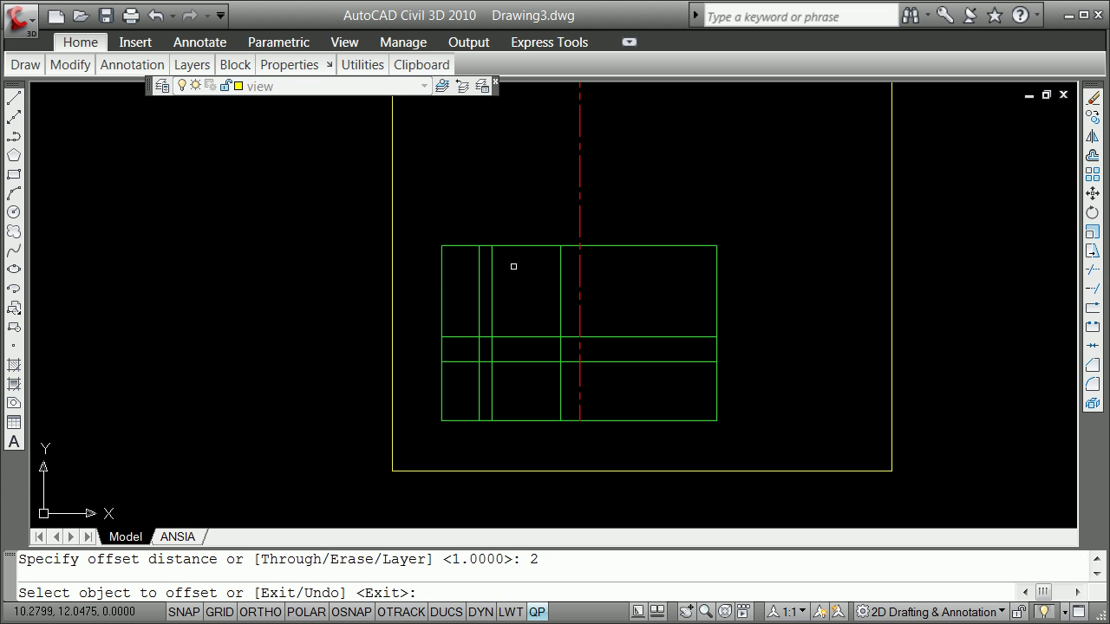
pyautogui.click(517, 248)
pyautogui.click(524, 273)
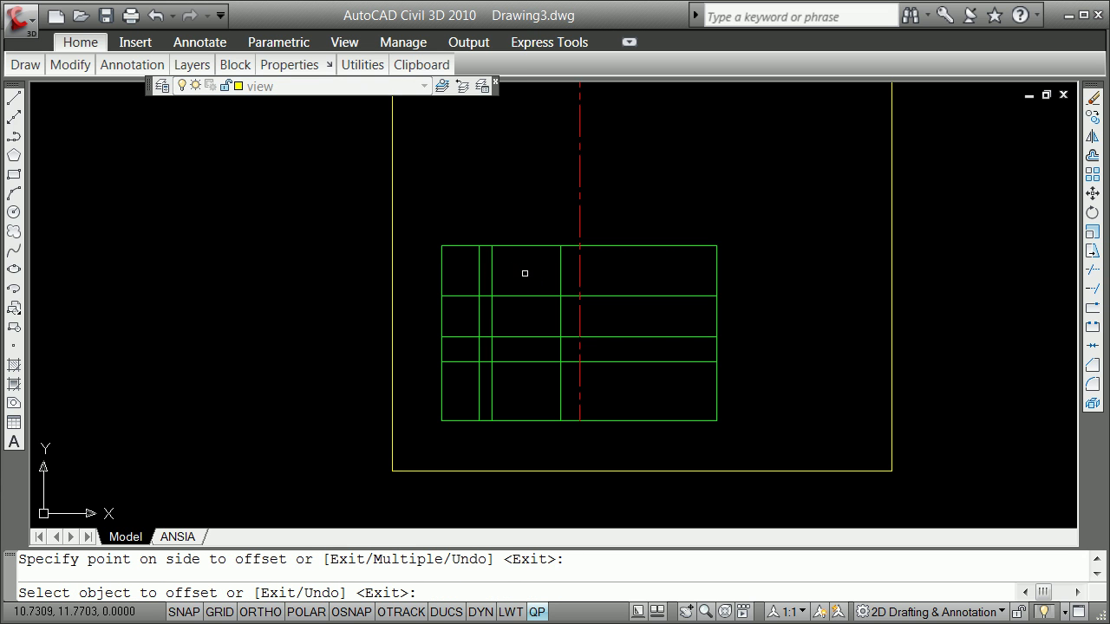
pyautogui.press('Escape')
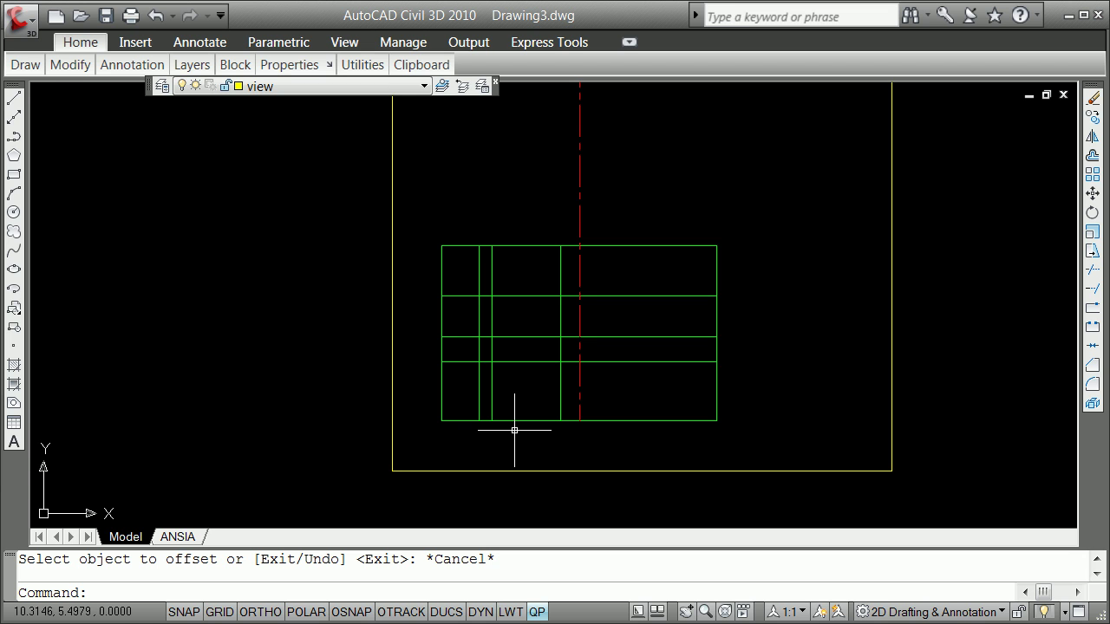
# Break gaps into the bottom edge and the inner vertical lines.
pyautogui.write('br')
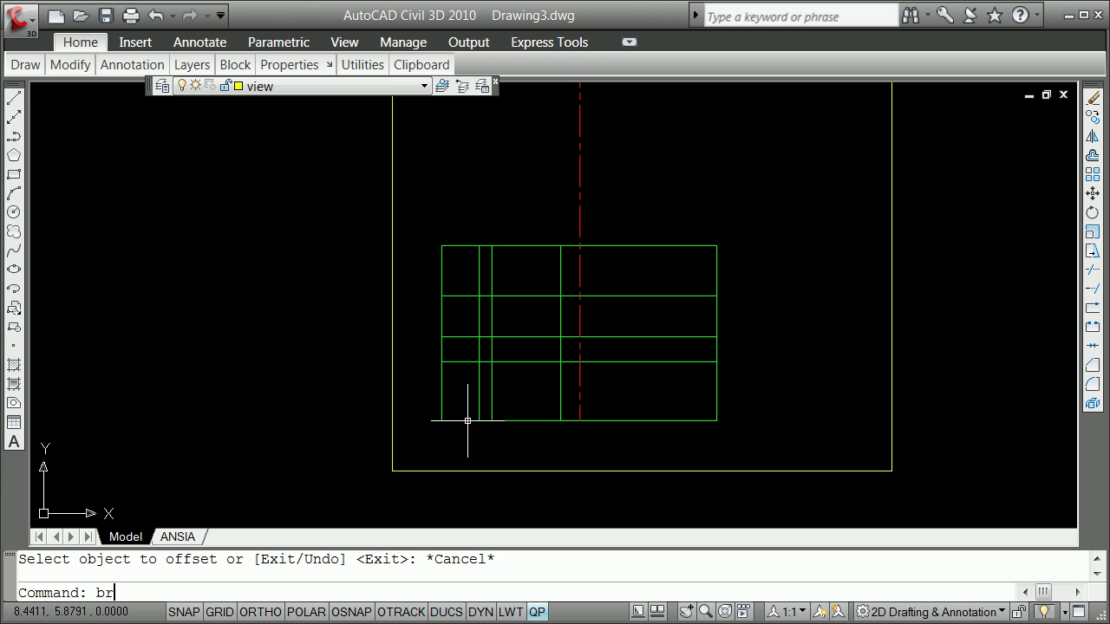
pyautogui.press('Escape')
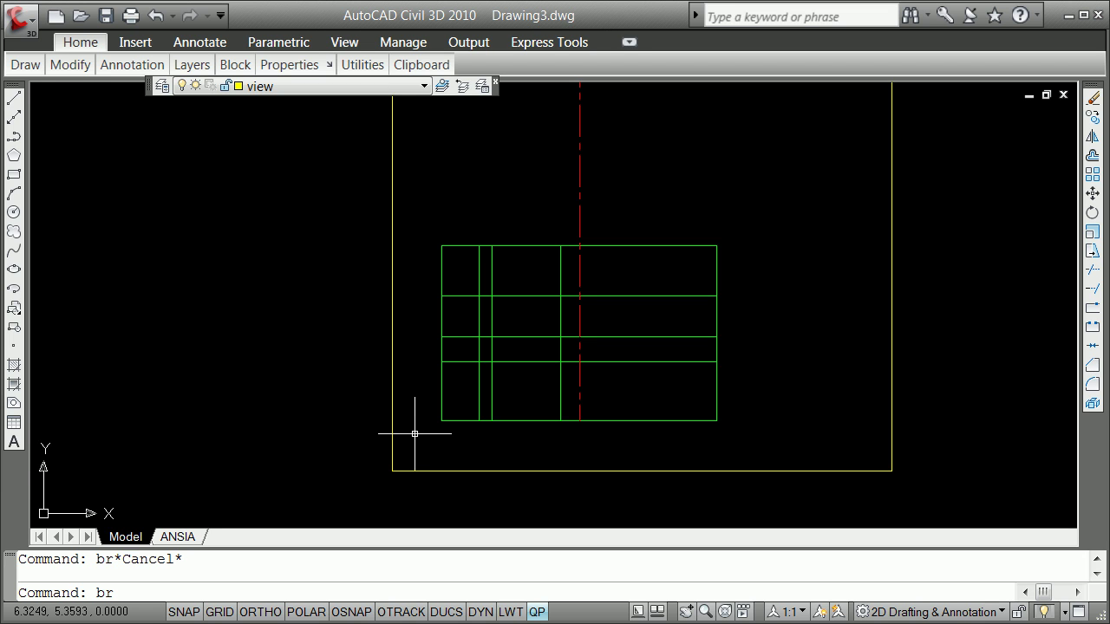
pyautogui.press('Return')
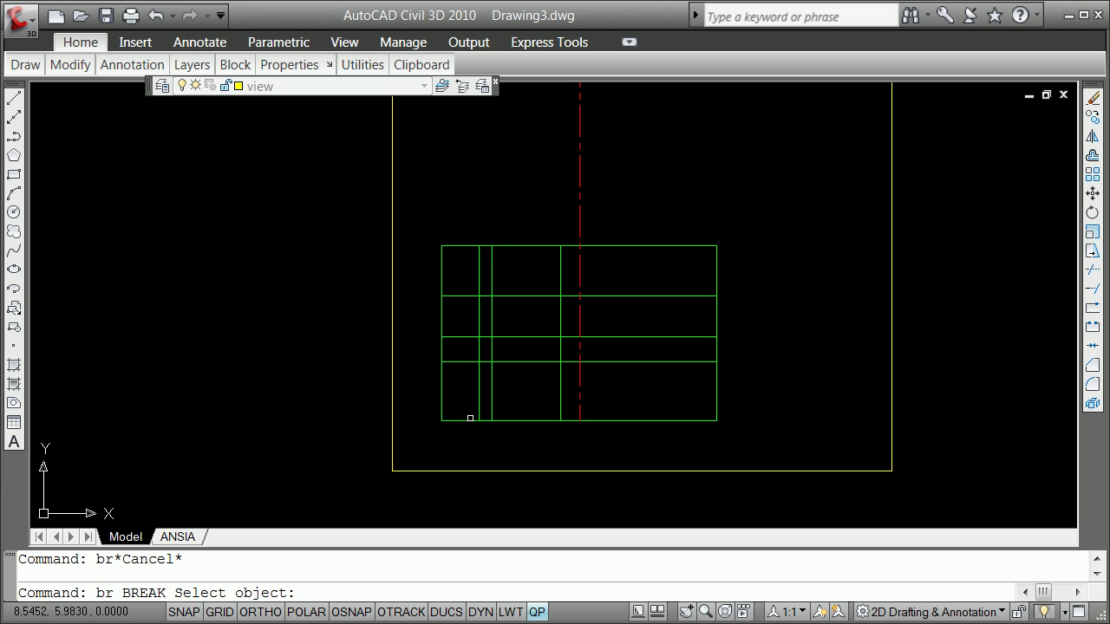
pyautogui.click(470, 418)
pyautogui.click(518, 413)
pyautogui.press('Return')
pyautogui.click(478, 376)
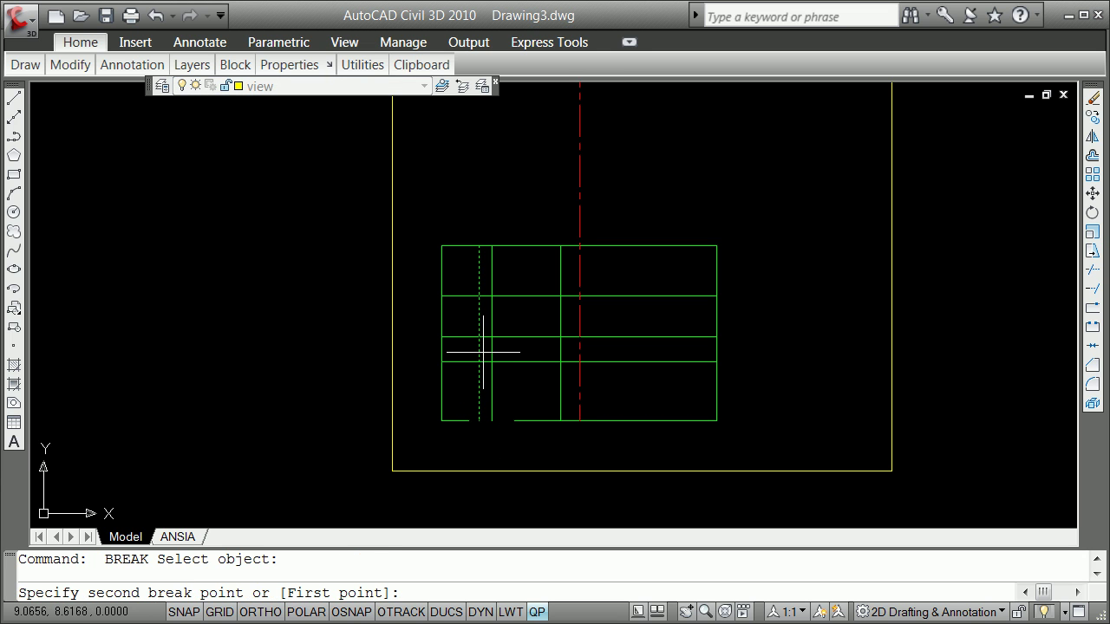
pyautogui.click(483, 351)
pyautogui.press('Return')
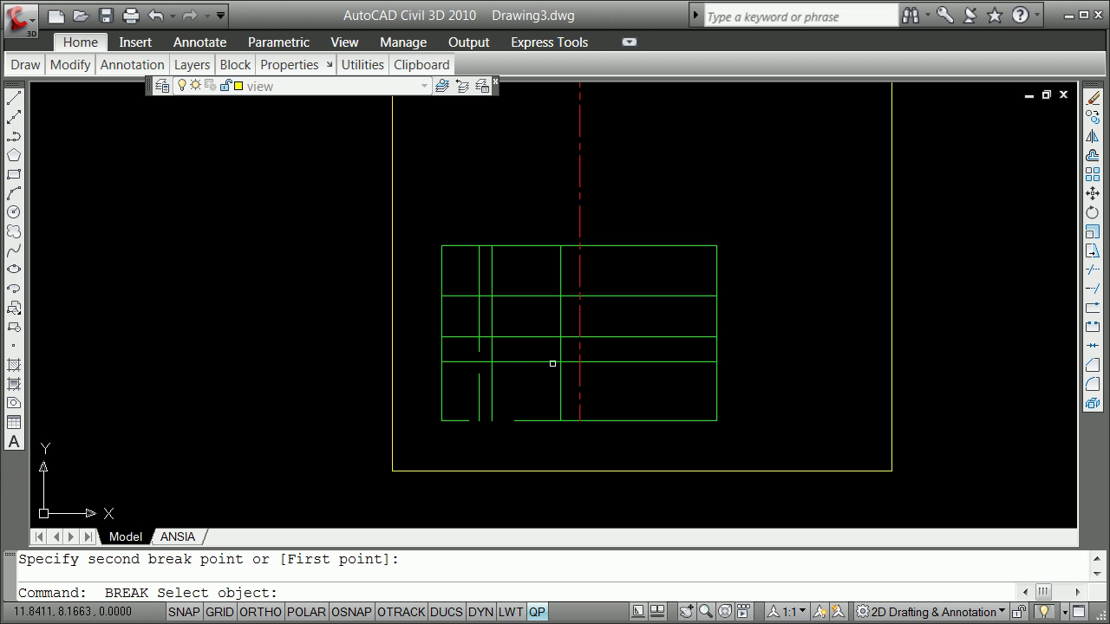
pyautogui.click(562, 371)
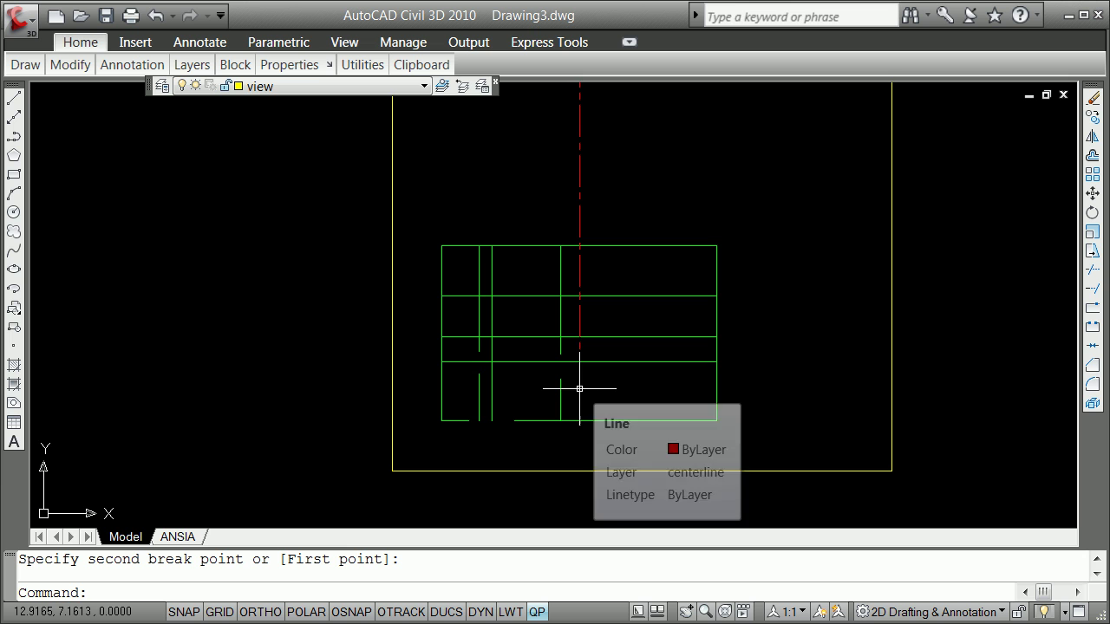
# Break short gaps into two more vertical lines and a horizontal line.
pyautogui.press('Return')
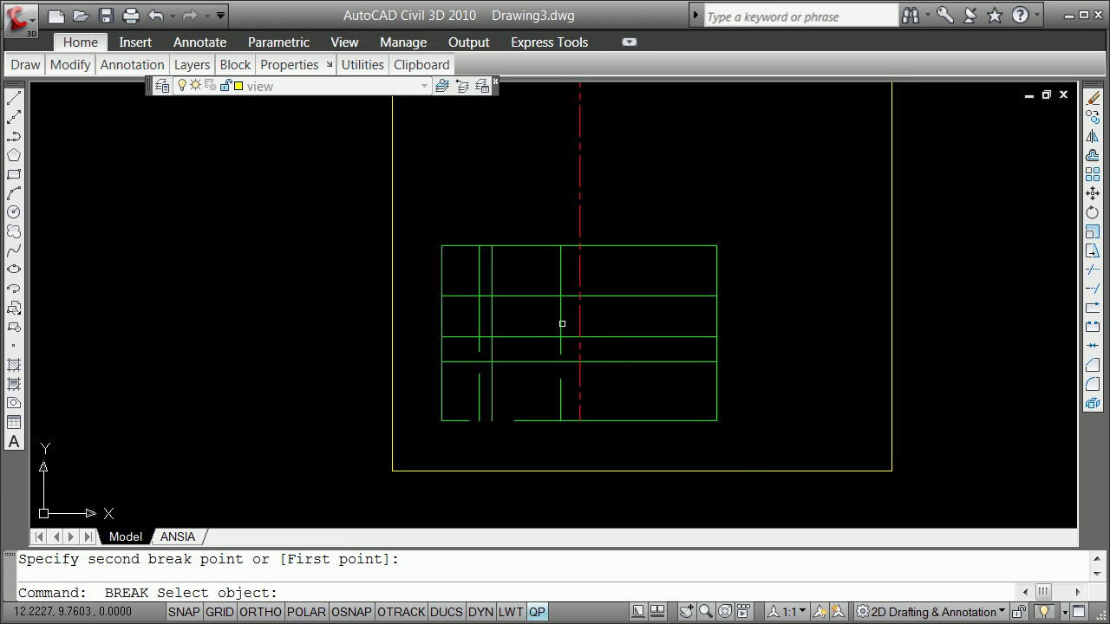
pyautogui.click(561, 323)
pyautogui.click(588, 342)
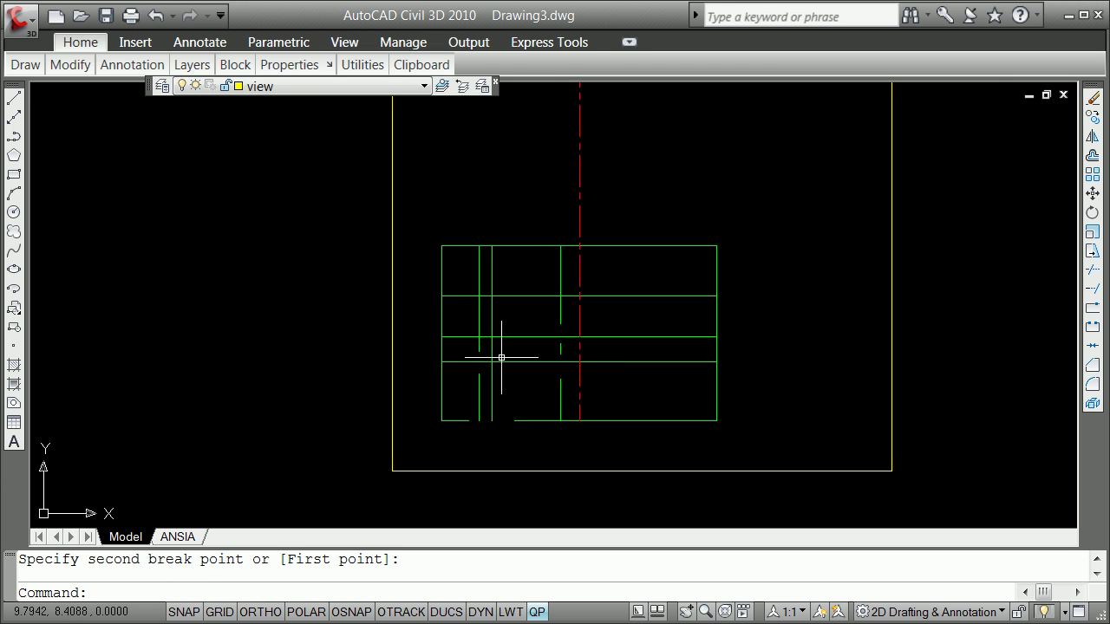
pyautogui.press('Return')
pyautogui.click(479, 331)
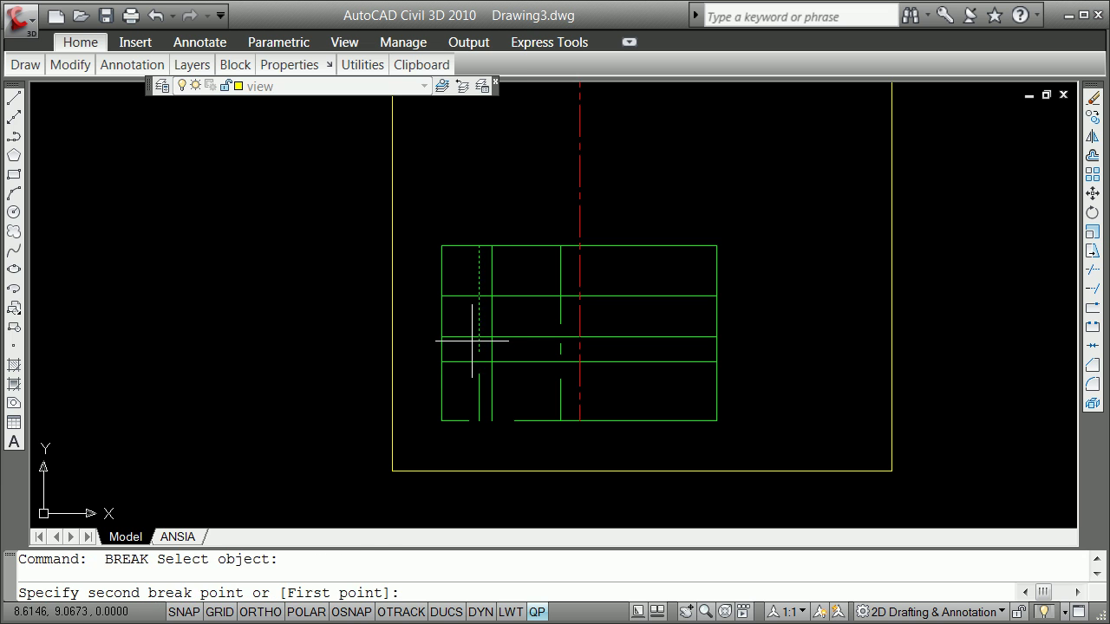
pyautogui.click(459, 338)
pyautogui.press('Return')
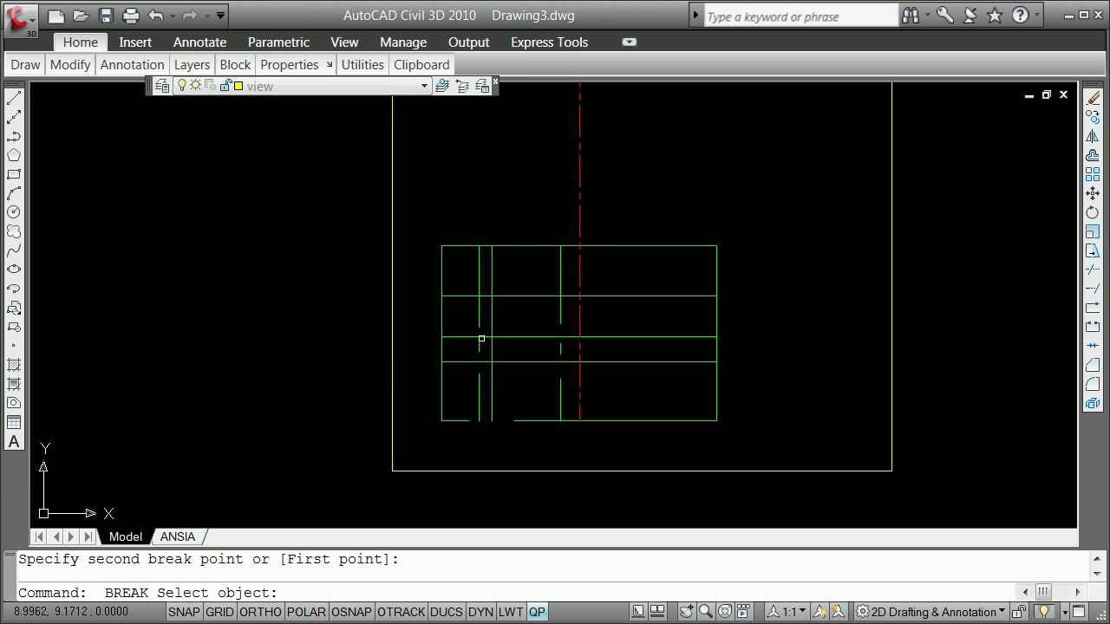
pyautogui.click(482, 338)
pyautogui.click(466, 336)
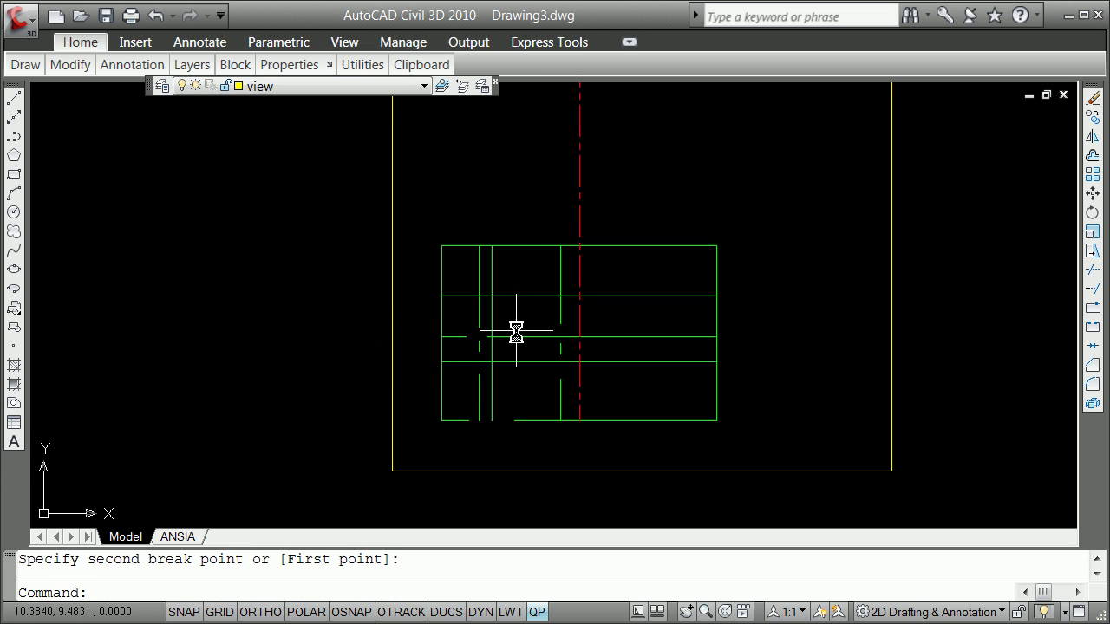
# Erase the small stray line segment.
pyautogui.write('e')
pyautogui.press('Return')
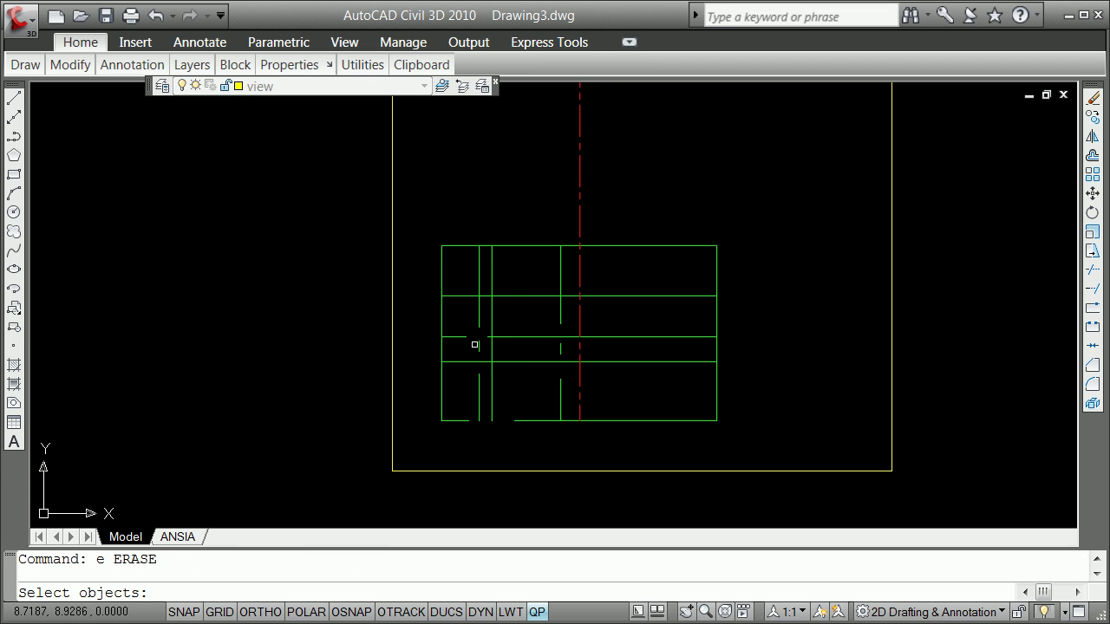
pyautogui.click(459, 369)
pyautogui.press('Return')
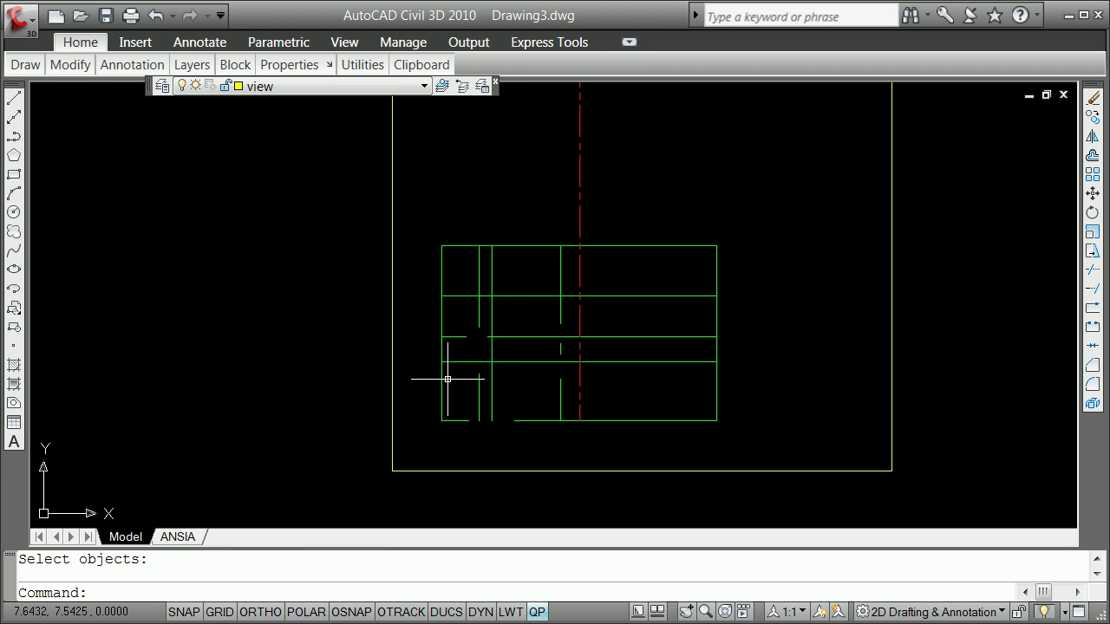
pyautogui.write('f')
pyautogui.press('Return')
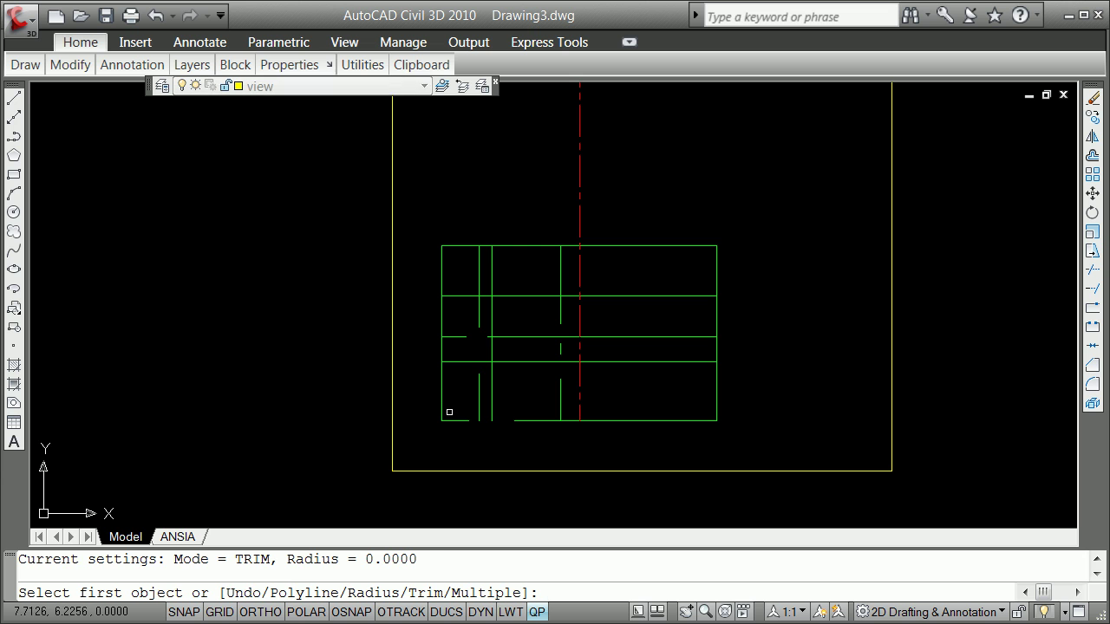
# Fillet the lower interior lines into sharp zero-radius corners.
pyautogui.click(458, 417)
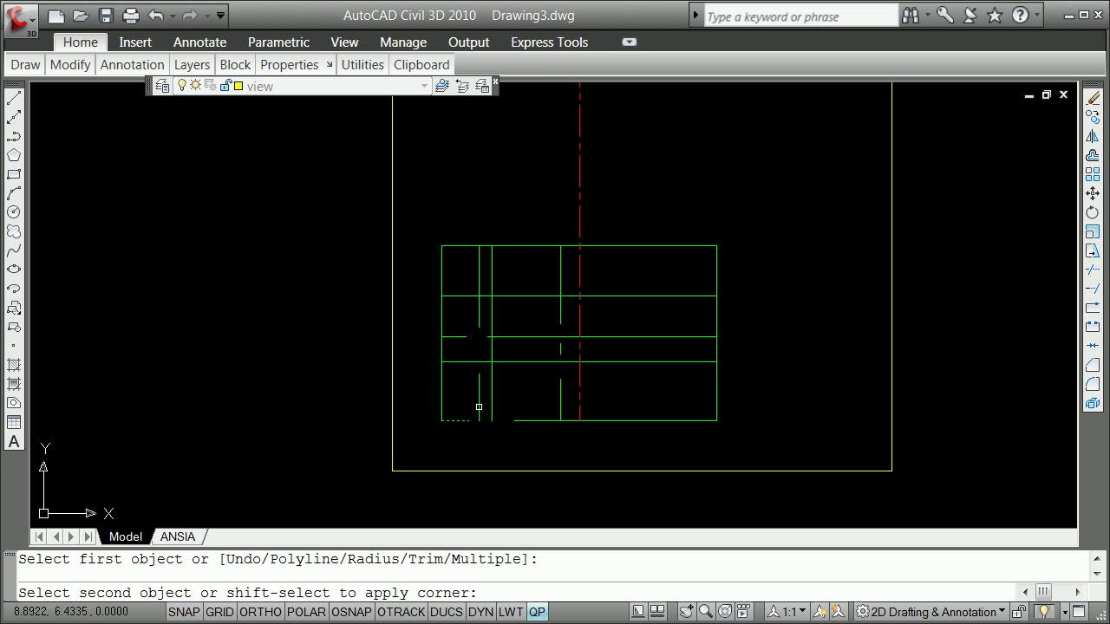
pyautogui.click(464, 405)
pyautogui.press('Return')
pyautogui.click(477, 394)
pyautogui.click(513, 336)
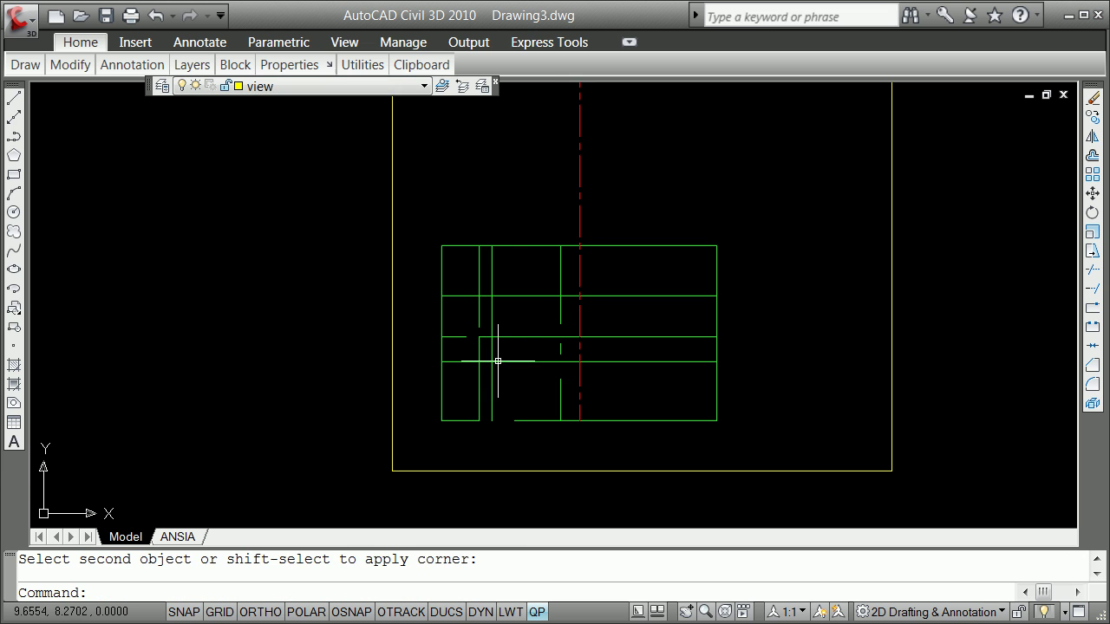
pyautogui.press('Return')
pyautogui.click(542, 336)
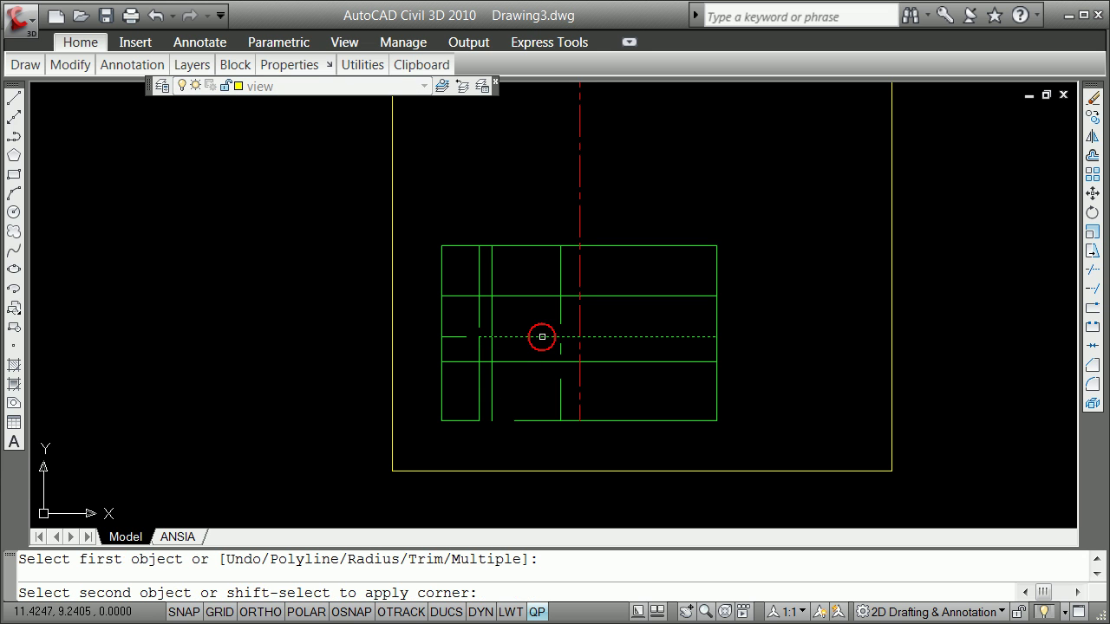
pyautogui.click(560, 346)
pyautogui.press('Return')
pyautogui.click(560, 347)
pyautogui.click(572, 360)
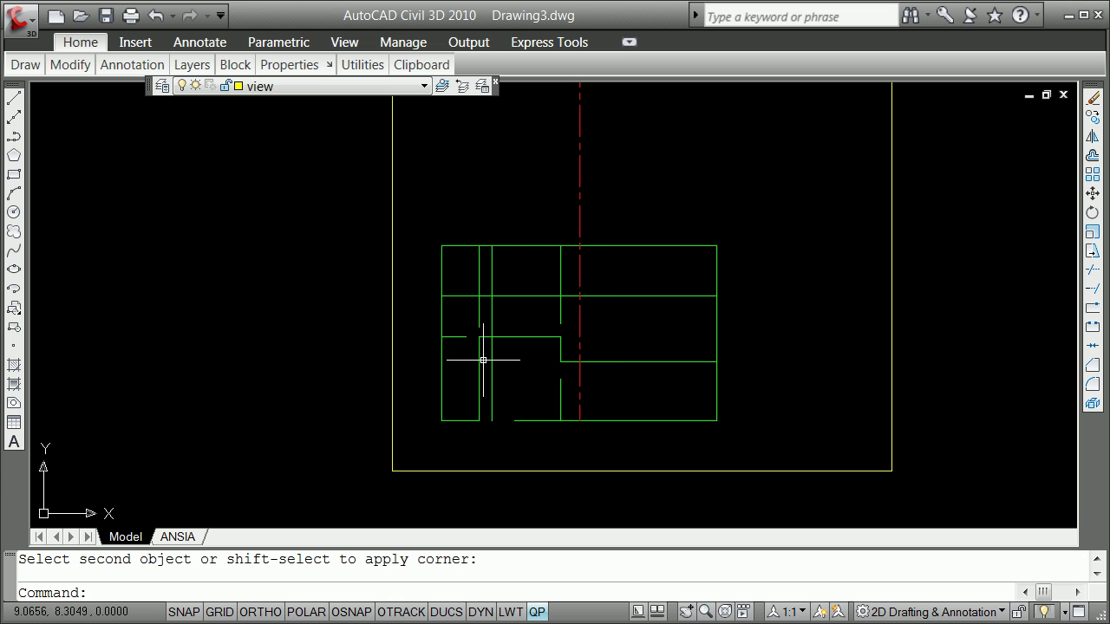
# Fillet the left edge and upper lines into sharp corners up to the top edge.
pyautogui.press('Return')
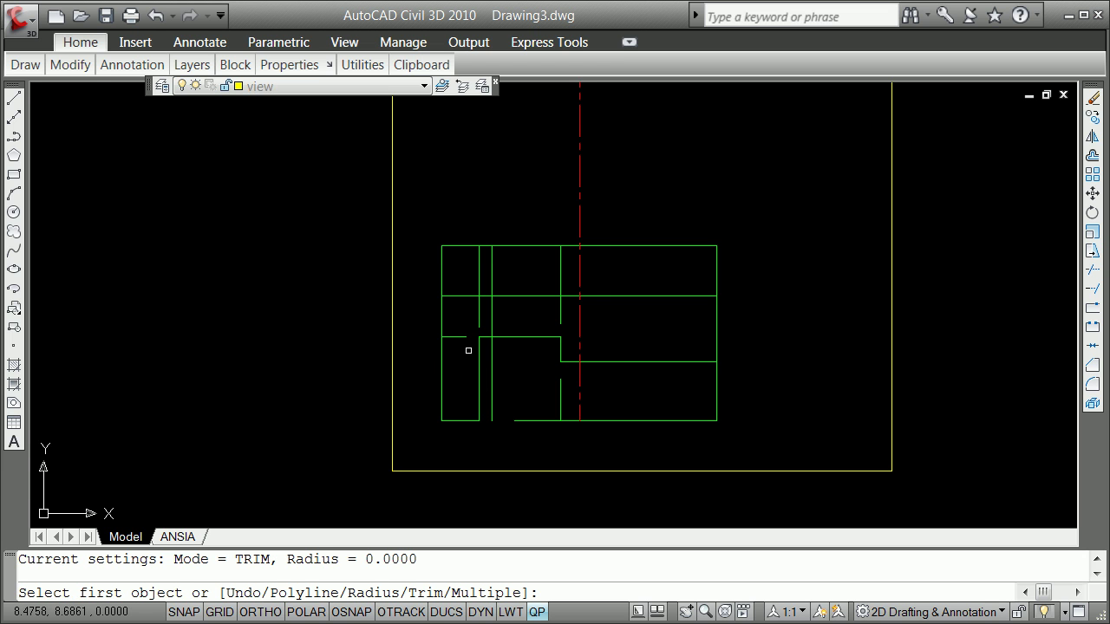
pyautogui.click(440, 316)
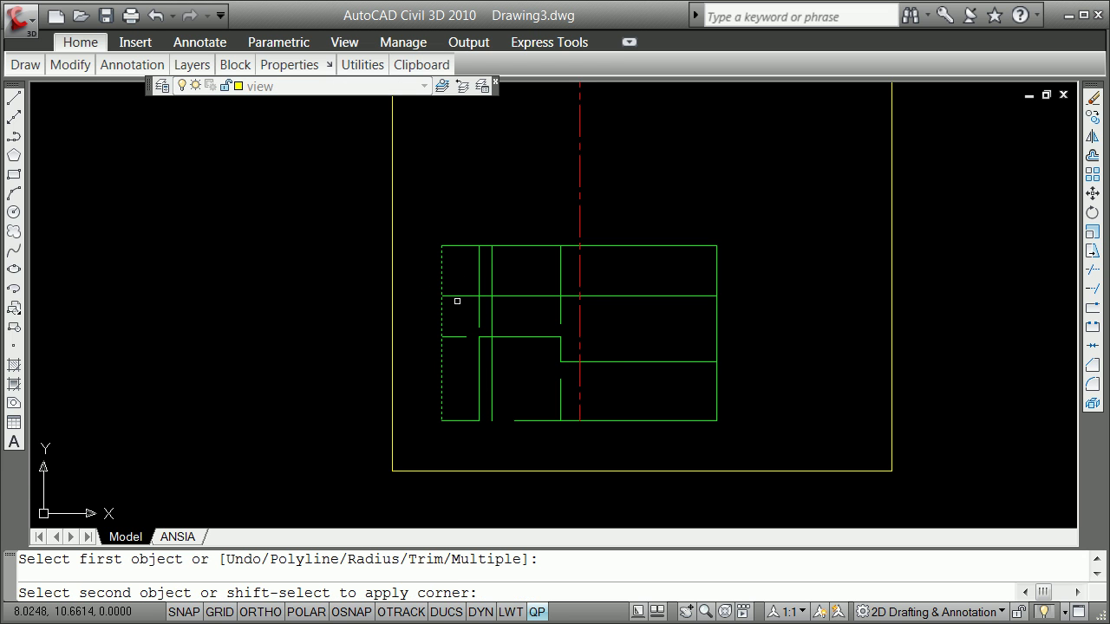
pyautogui.click(457, 296)
pyautogui.press('Return')
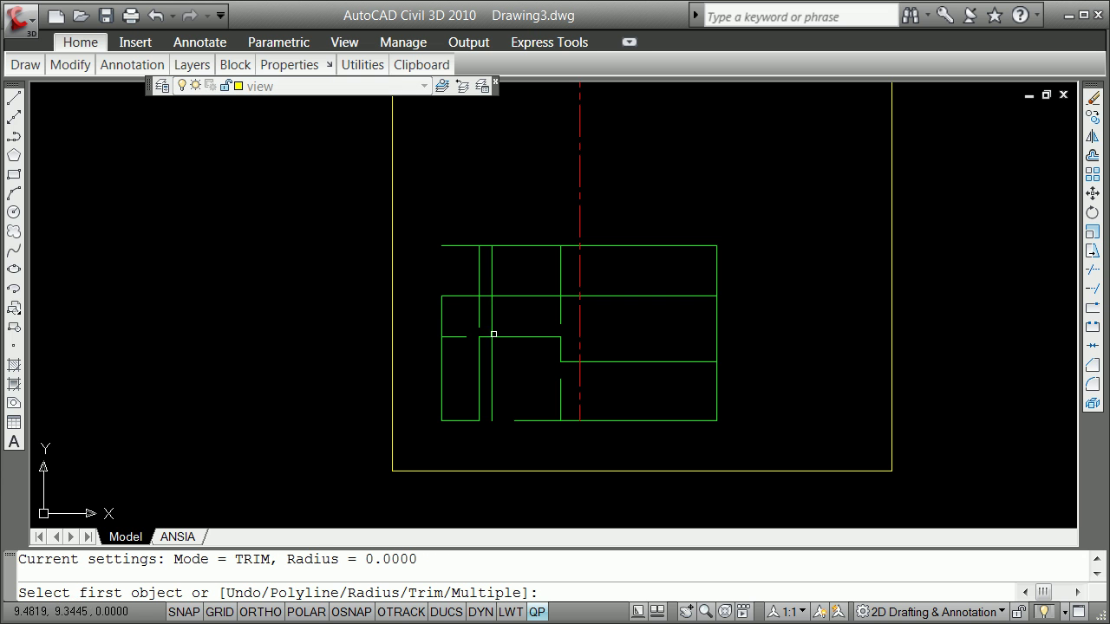
pyautogui.click(488, 296)
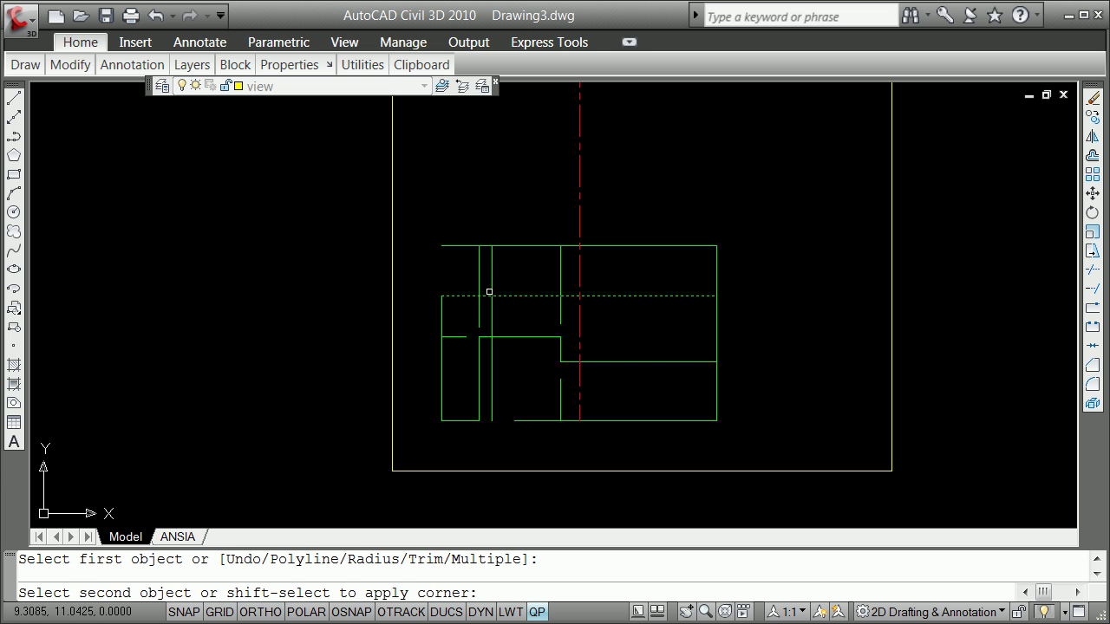
pyautogui.click(491, 287)
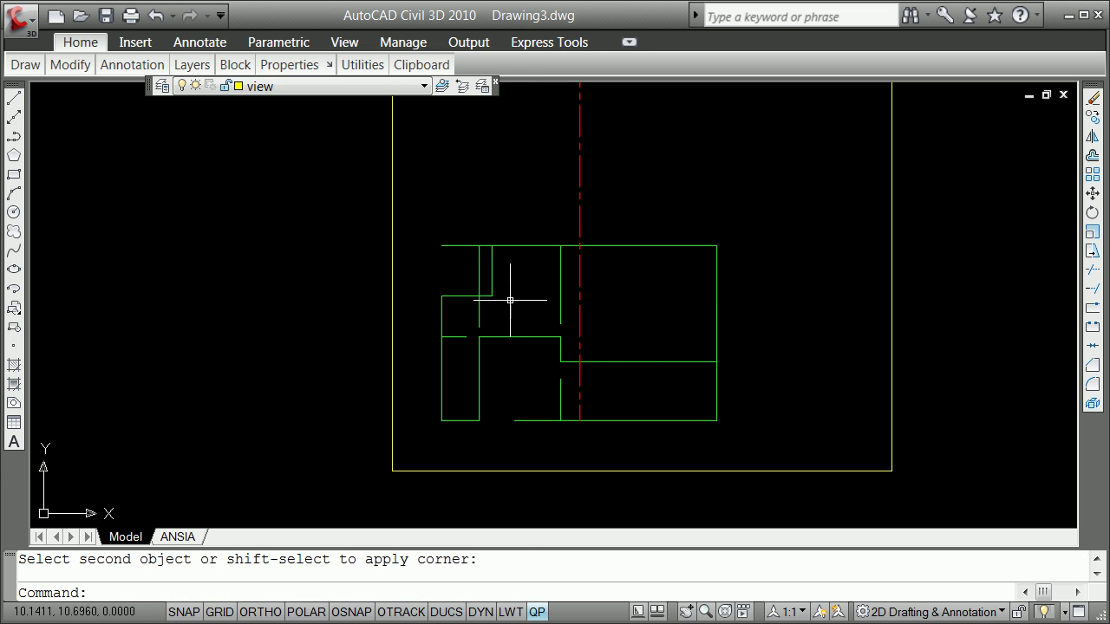
pyautogui.press('Return')
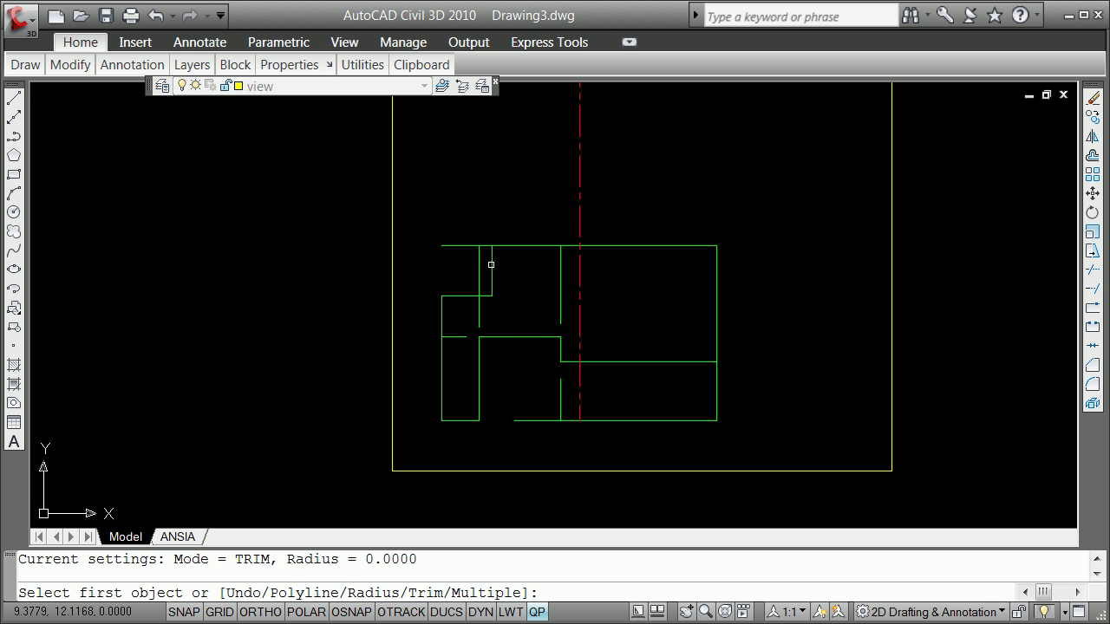
pyautogui.click(490, 264)
pyautogui.click(514, 246)
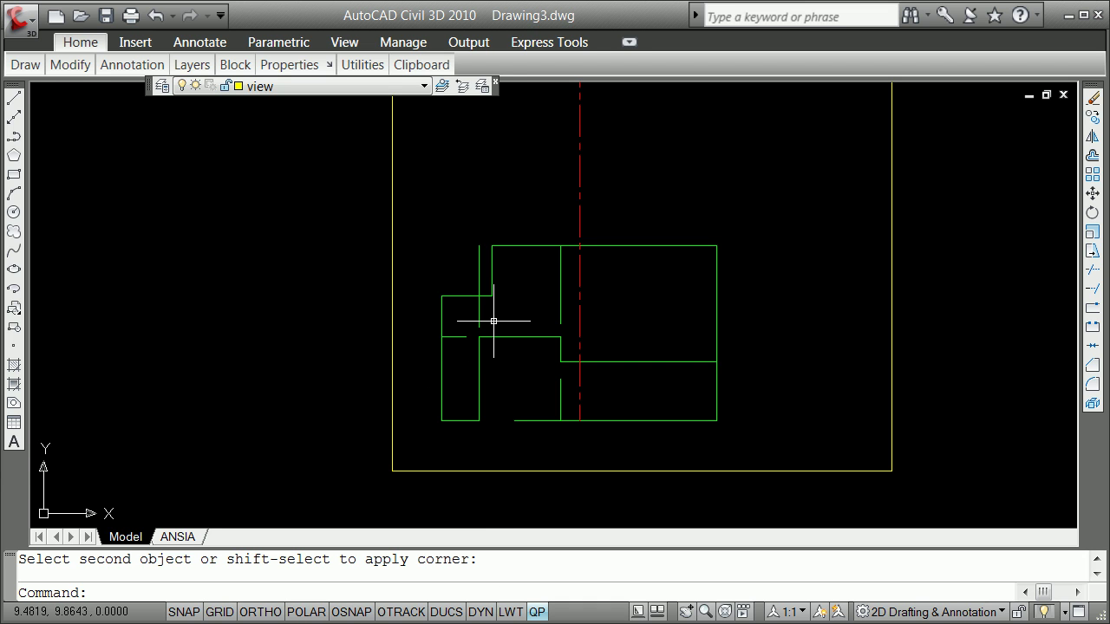
# Delete four leftover lines: three vertical lines and one short horizontal line.
pyautogui.write('e')
pyautogui.press('Return')
pyautogui.press('Escape')
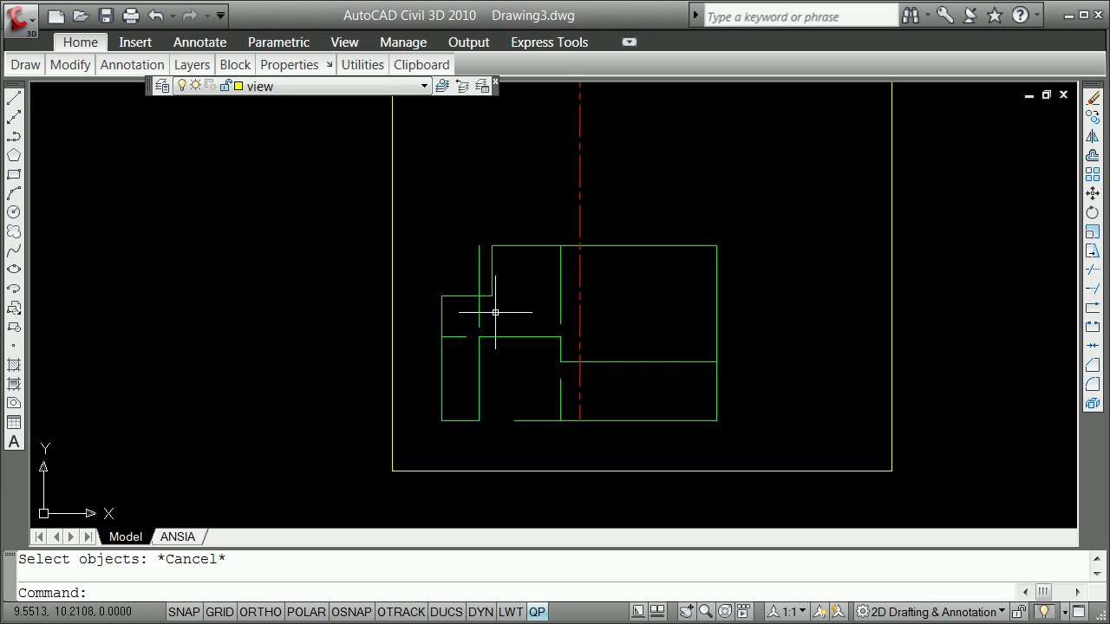
pyautogui.click(478, 308)
pyautogui.click(454, 336)
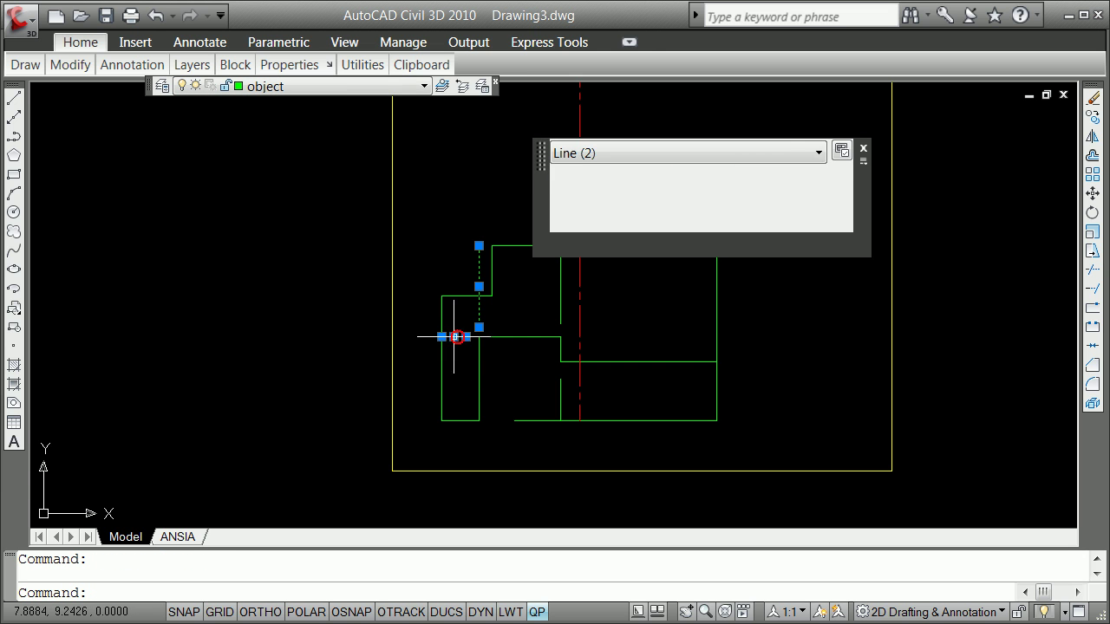
pyautogui.click(559, 305)
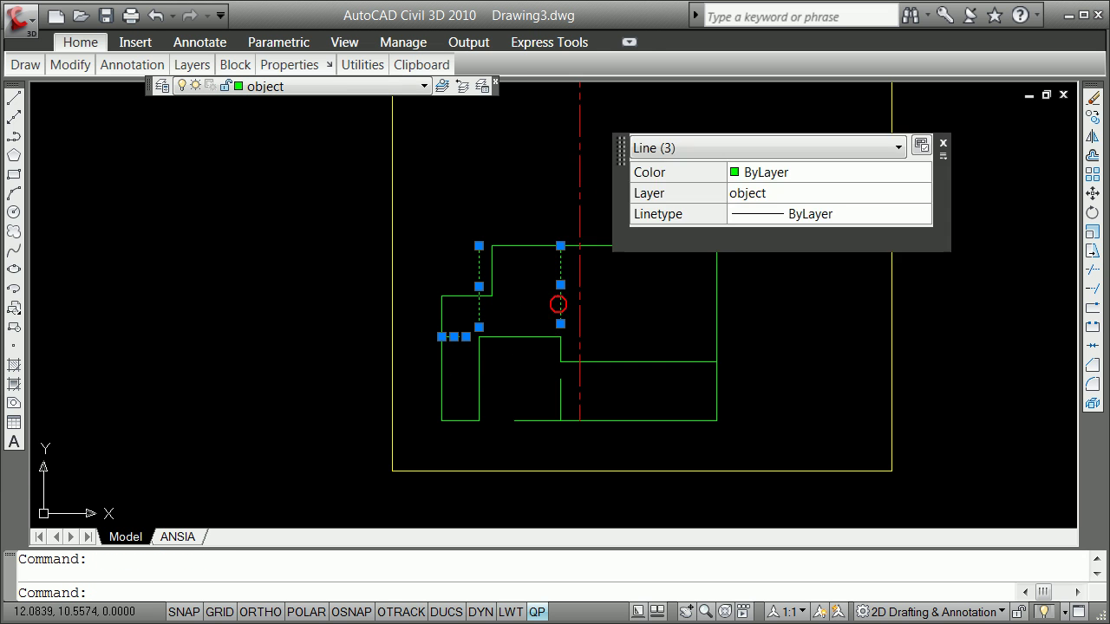
pyautogui.click(559, 391)
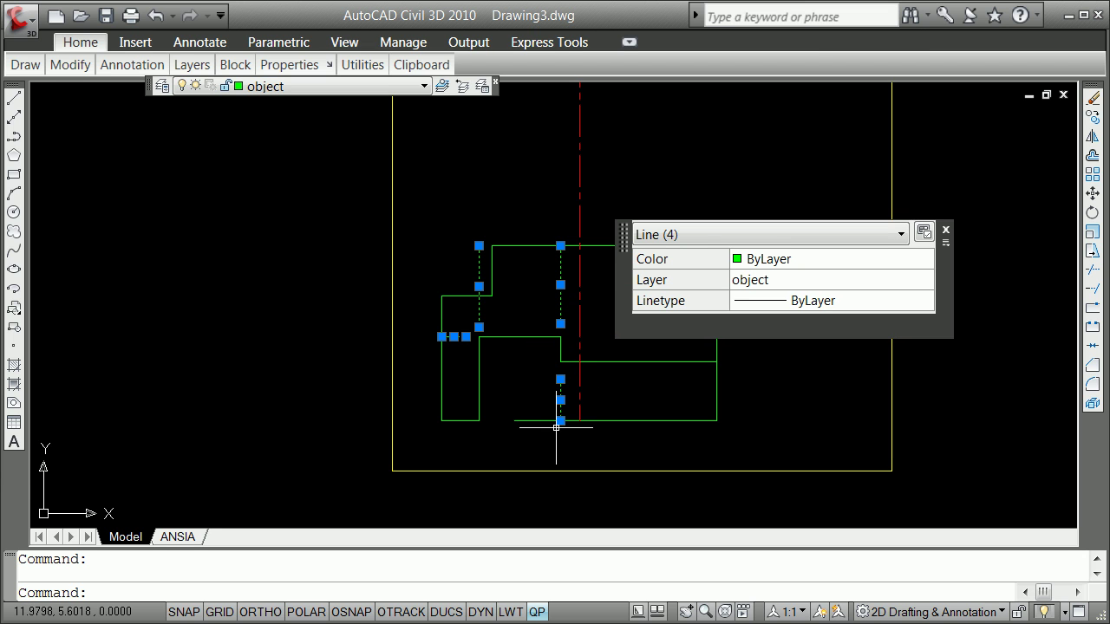
pyautogui.press('Delete')
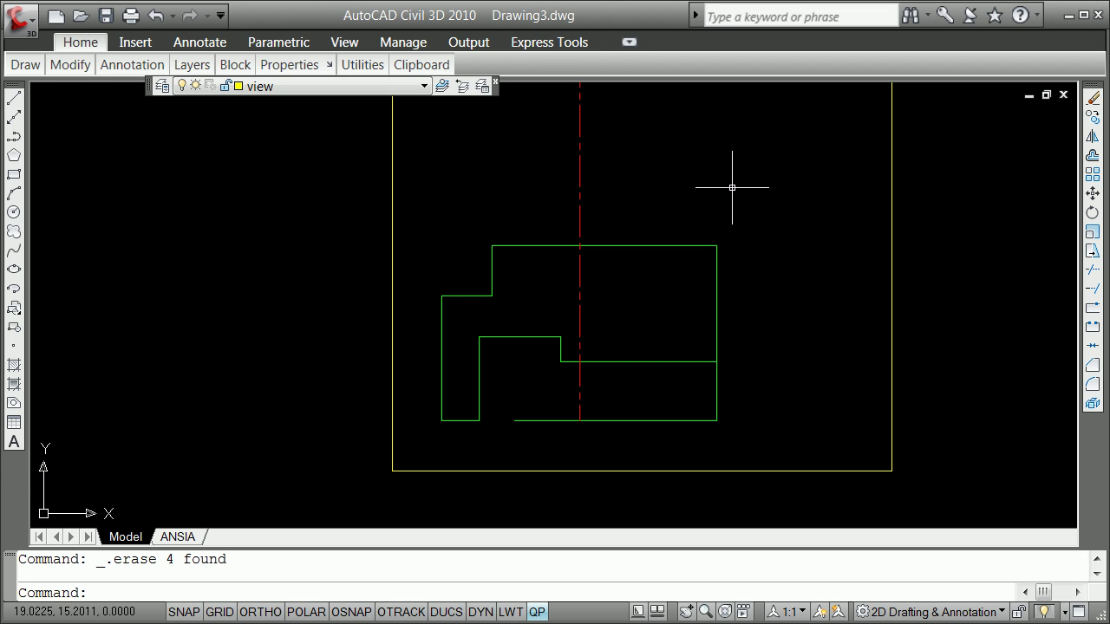
pyautogui.write('tr')
# Trim the top and middle horizontal lines back to the red centreline.
pyautogui.press('Return')
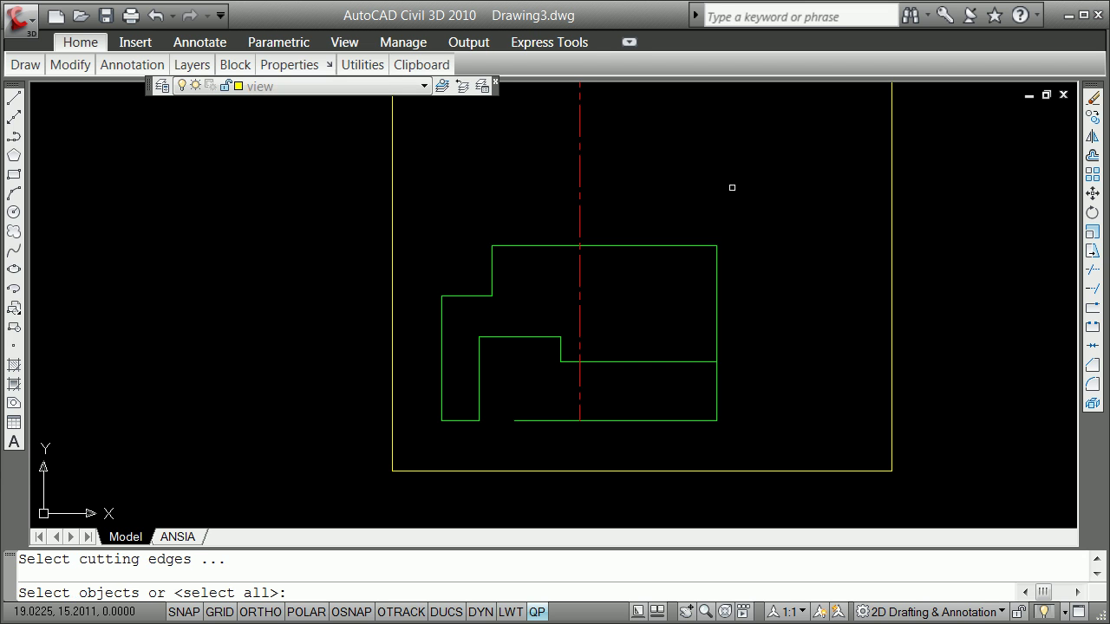
pyautogui.press('Return')
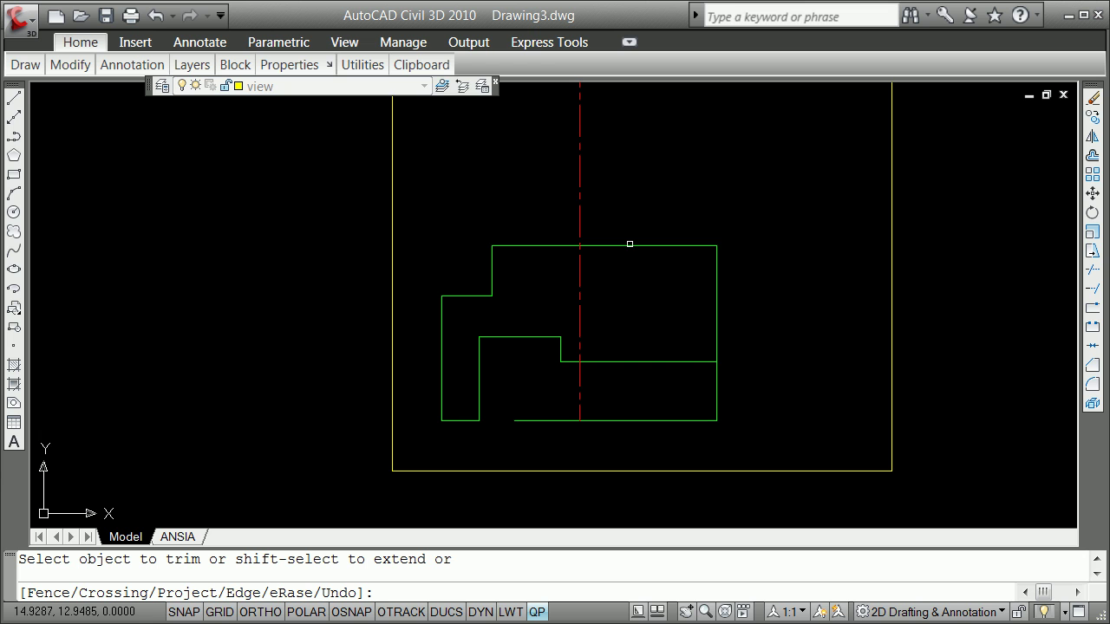
pyautogui.click(629, 245)
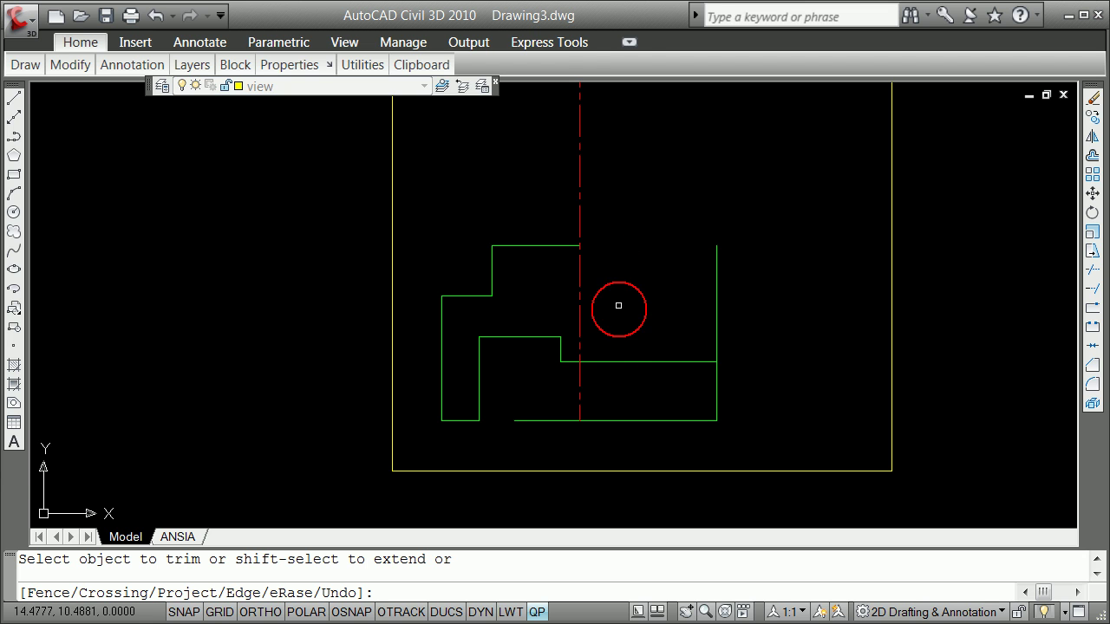
pyautogui.click(626, 361)
pyautogui.press('Return')
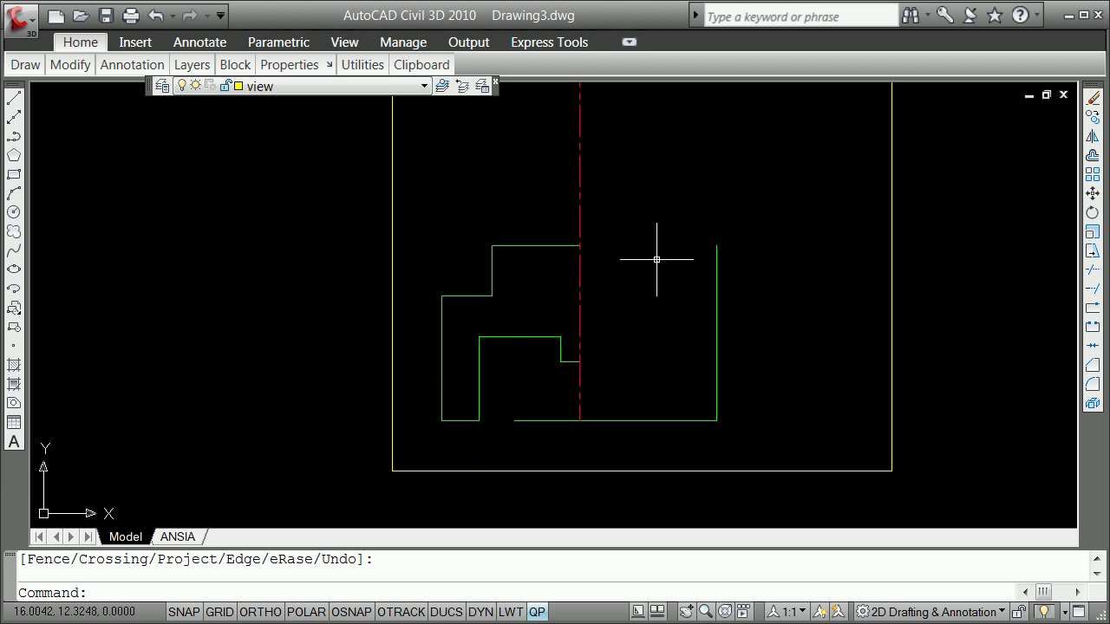
# Delete the stray bottom horizontal line and the right vertical line.
pyautogui.press('Escape')
pyautogui.click(670, 420)
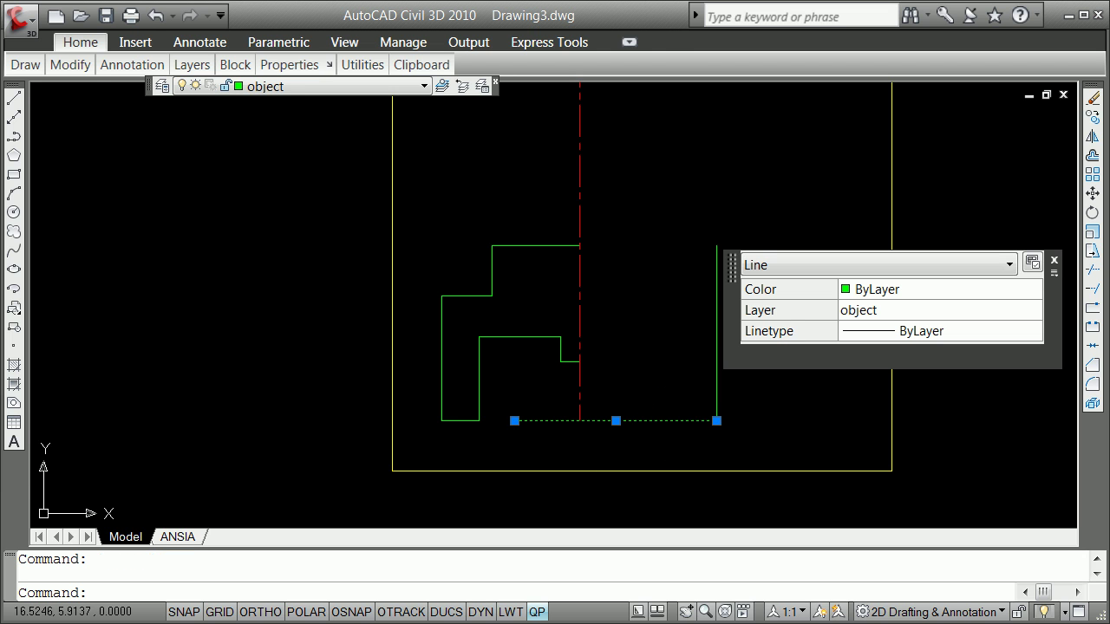
pyautogui.click(715, 374)
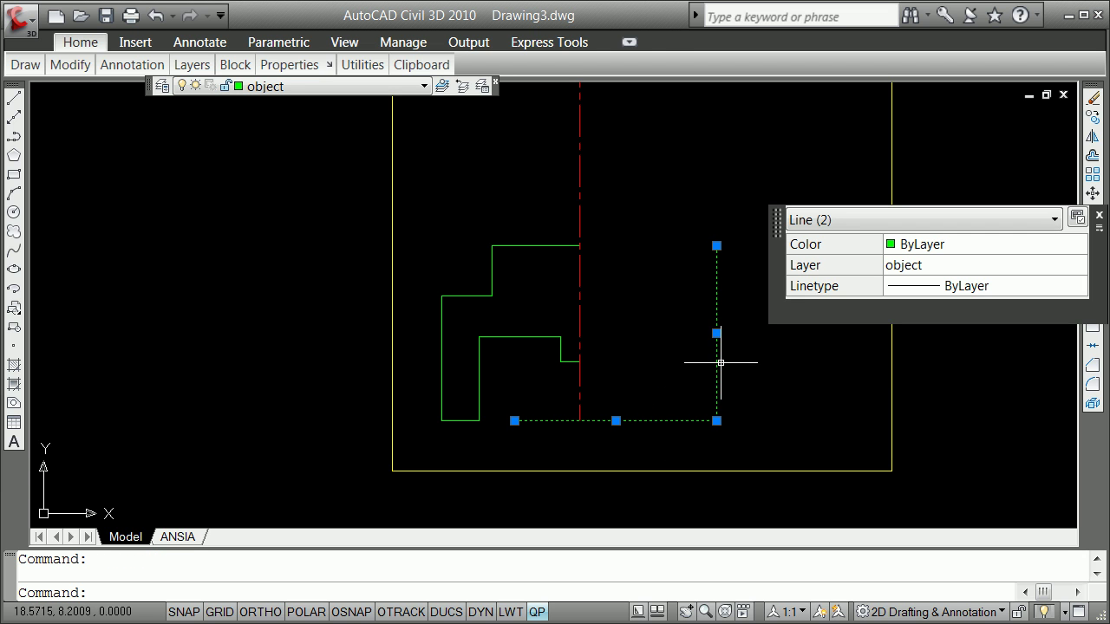
pyautogui.press('Delete')
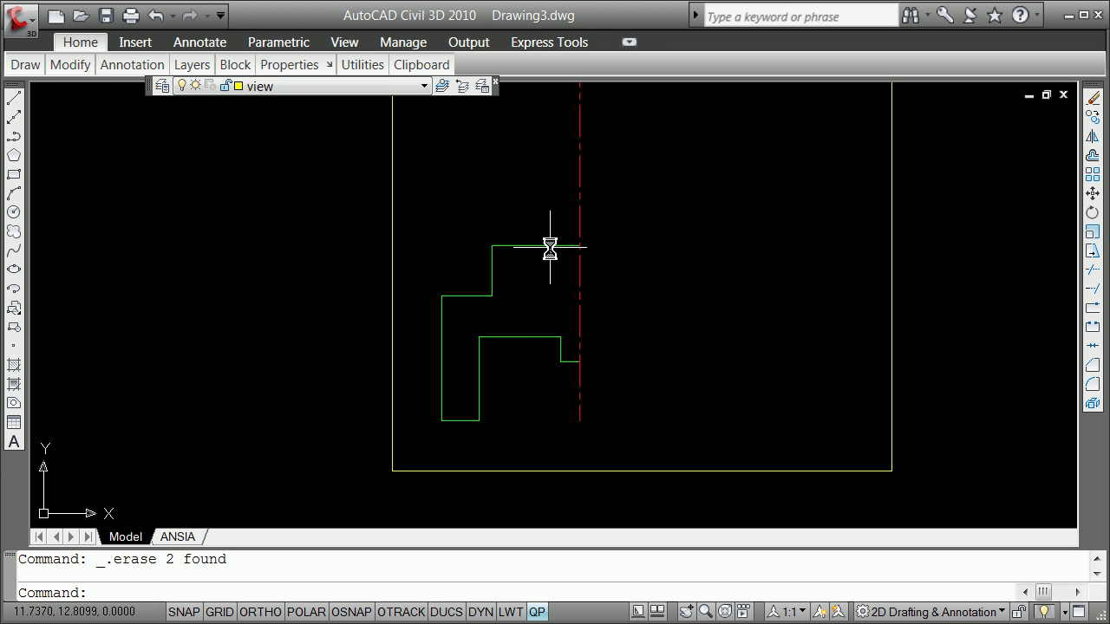
# Window-select all profile lines and turn off the Quick Properties popup.
pyautogui.click(530, 246)
pyautogui.click(491, 268)
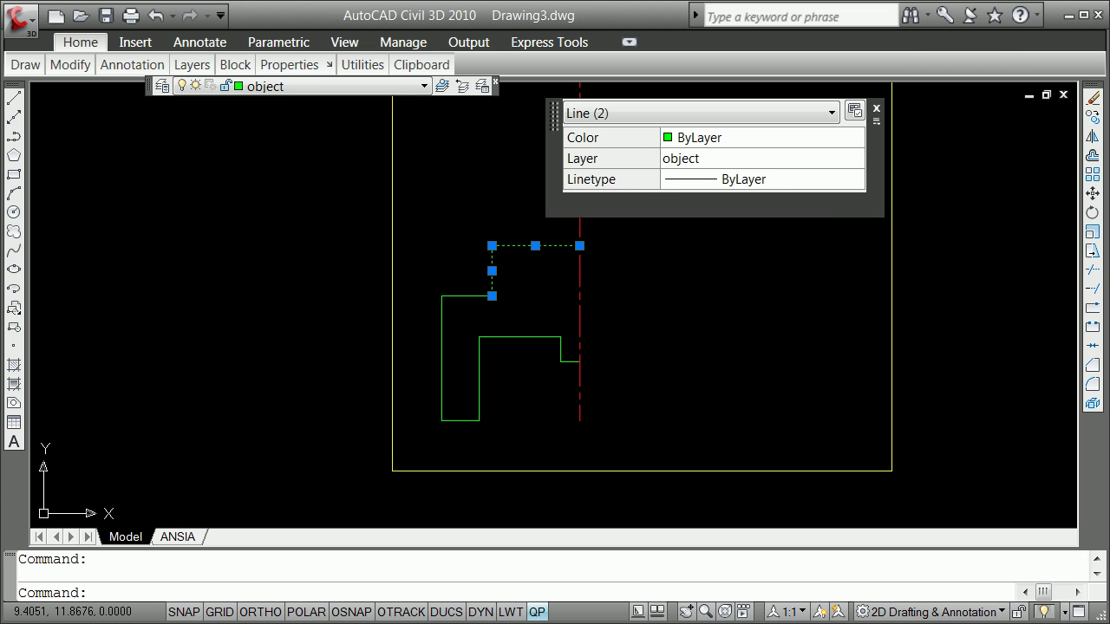
pyautogui.click(563, 221)
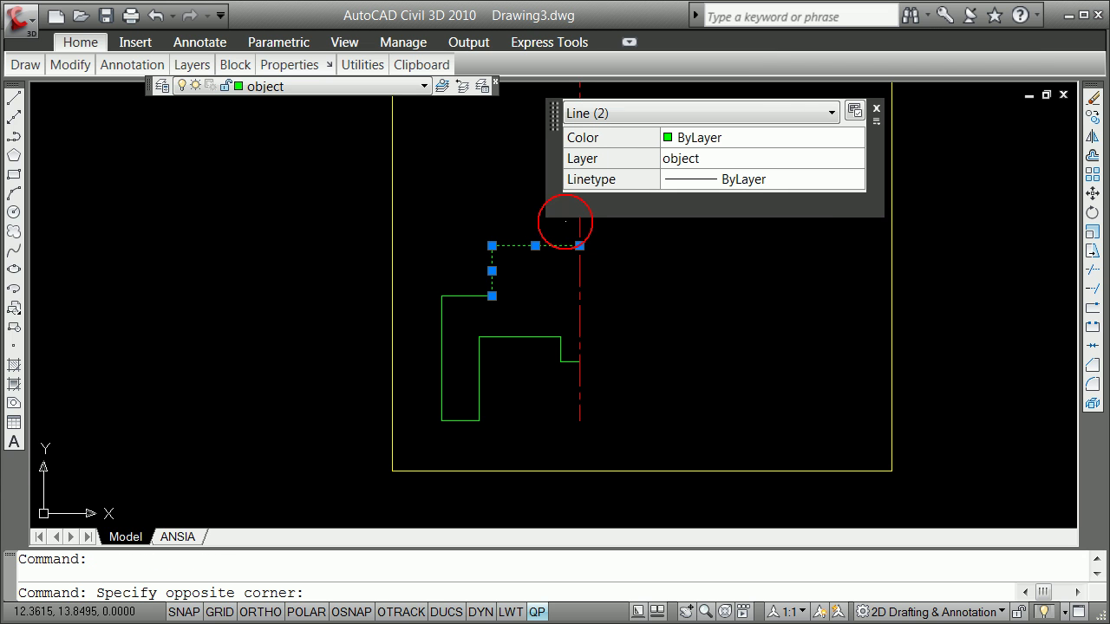
pyautogui.click(428, 446)
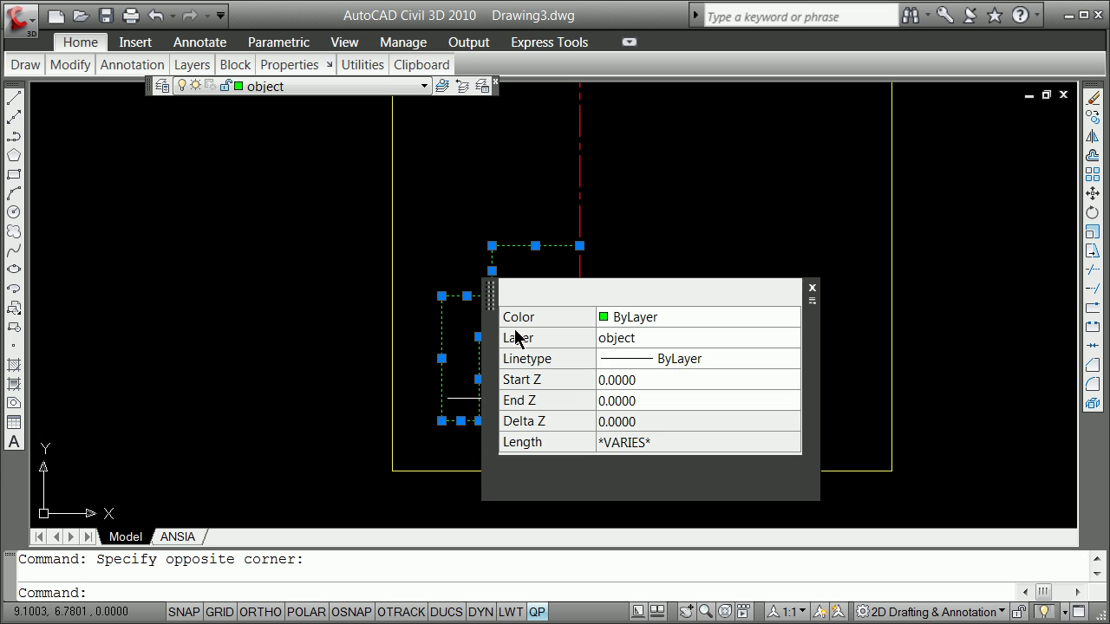
pyautogui.click(537, 612)
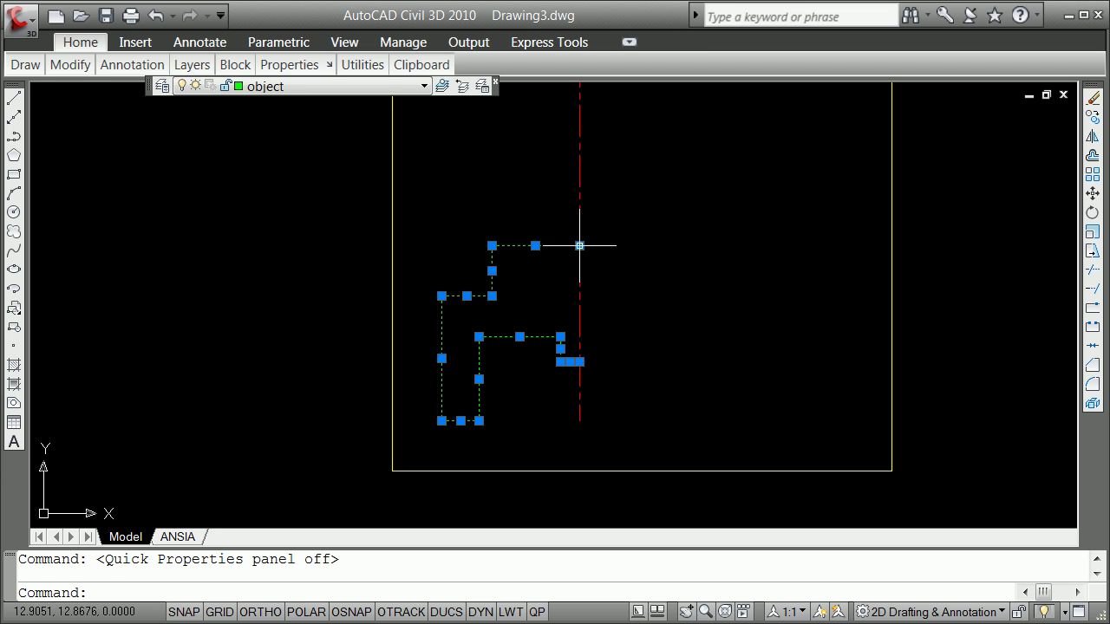
# Grip-mirror the profile across the red centreline using an Endpoint snap.
pyautogui.click(579, 246)
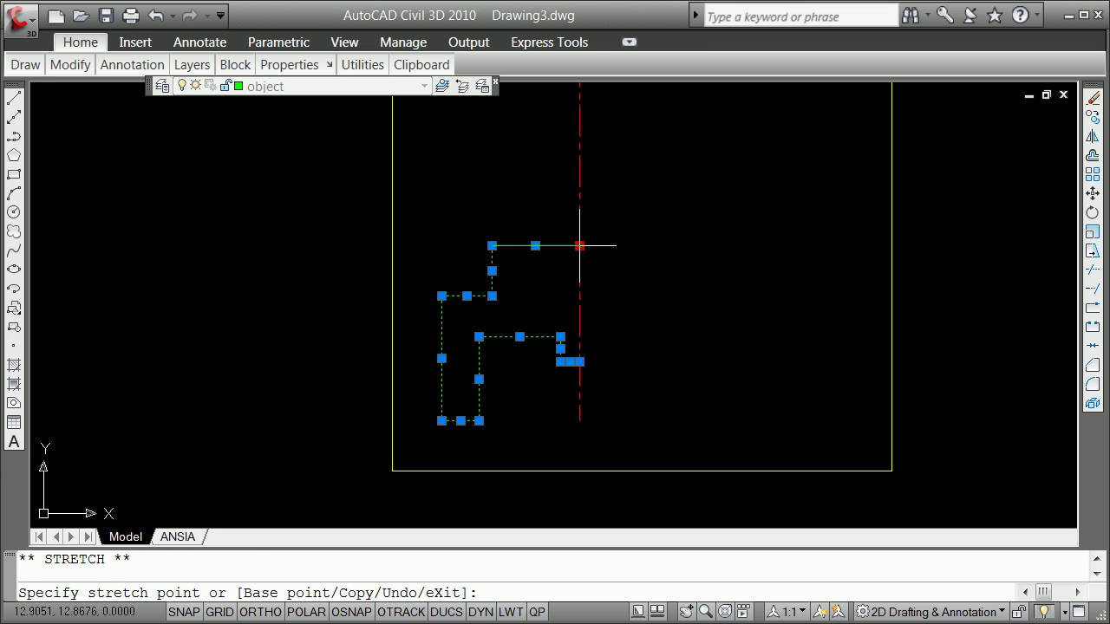
pyautogui.press('space')
pyautogui.press('space')
pyautogui.press('space')
pyautogui.press('space')
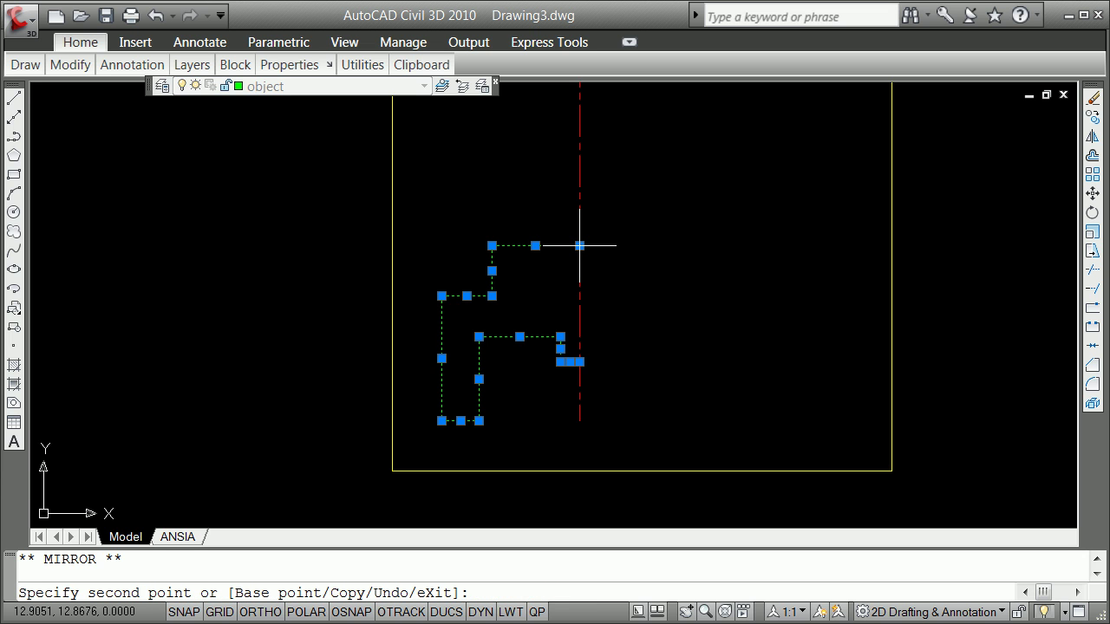
pyautogui.keyDown('shift'); pyautogui.rightClick(583, 354); pyautogui.keyUp('shift')
pyautogui.click(641, 456)
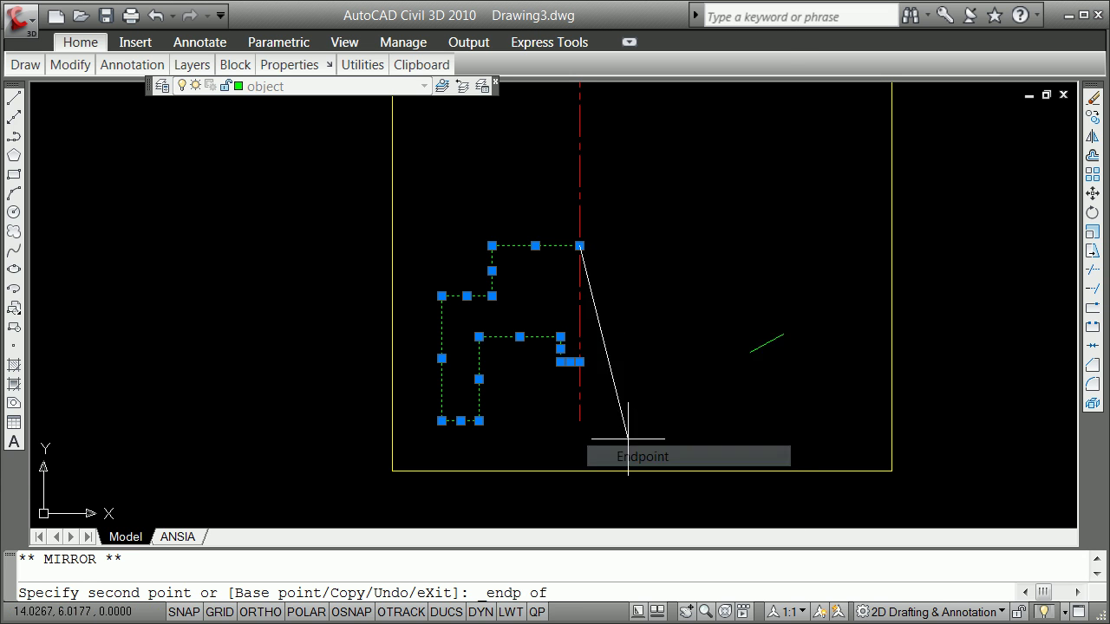
pyautogui.click(578, 360)
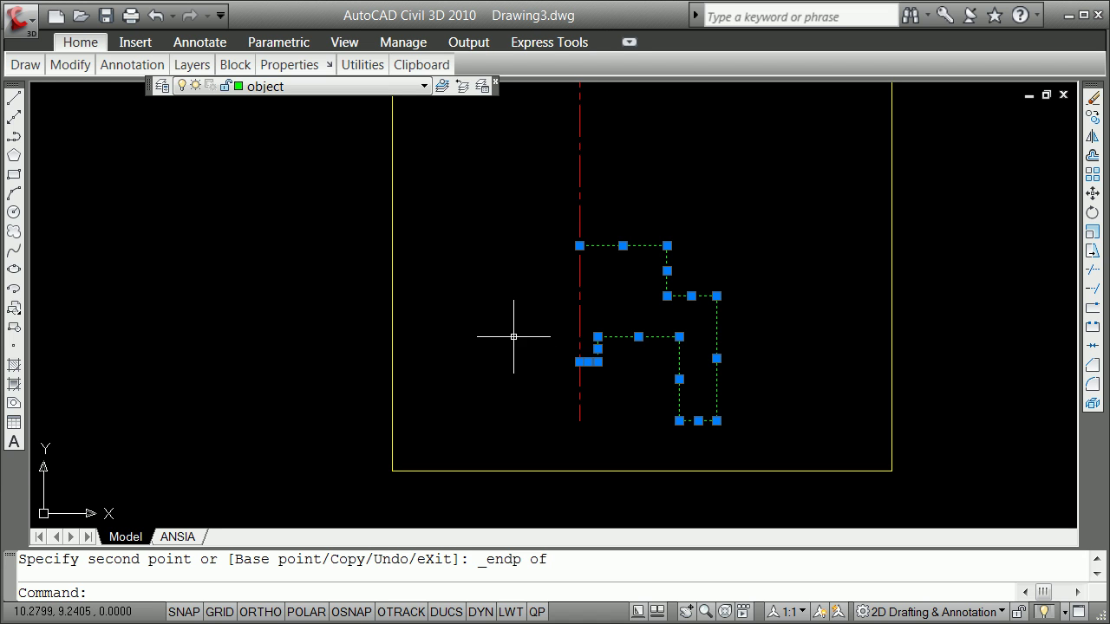
# Undo the flip, then grip-mirror a copy of the left half across the centreline.
pyautogui.click(155, 14)
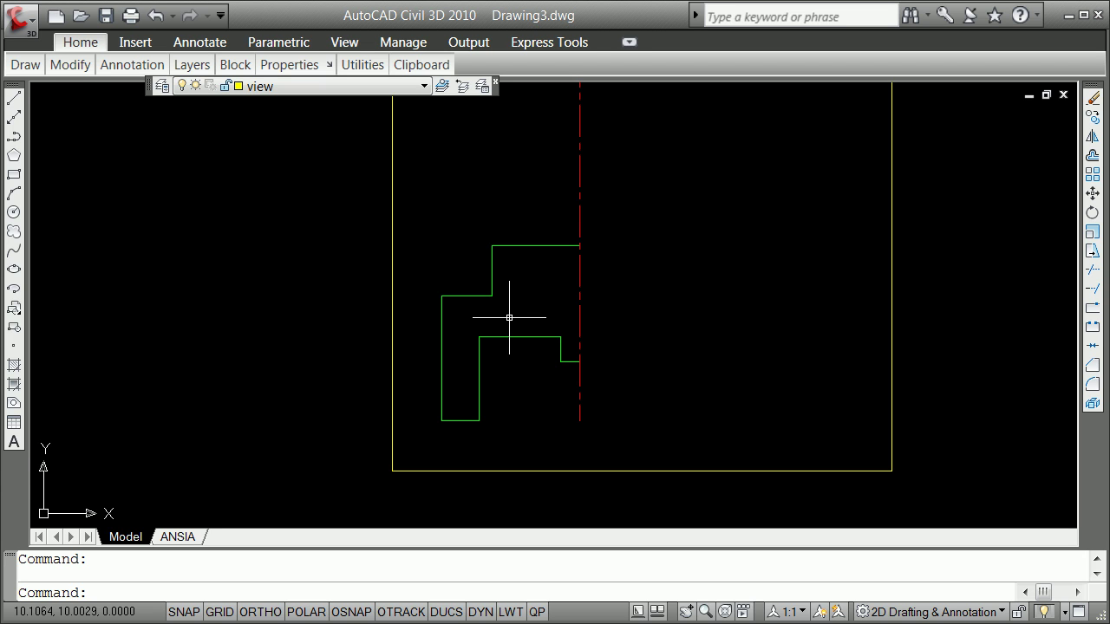
pyautogui.moveTo(568, 212); pyautogui.dragTo(439, 407)
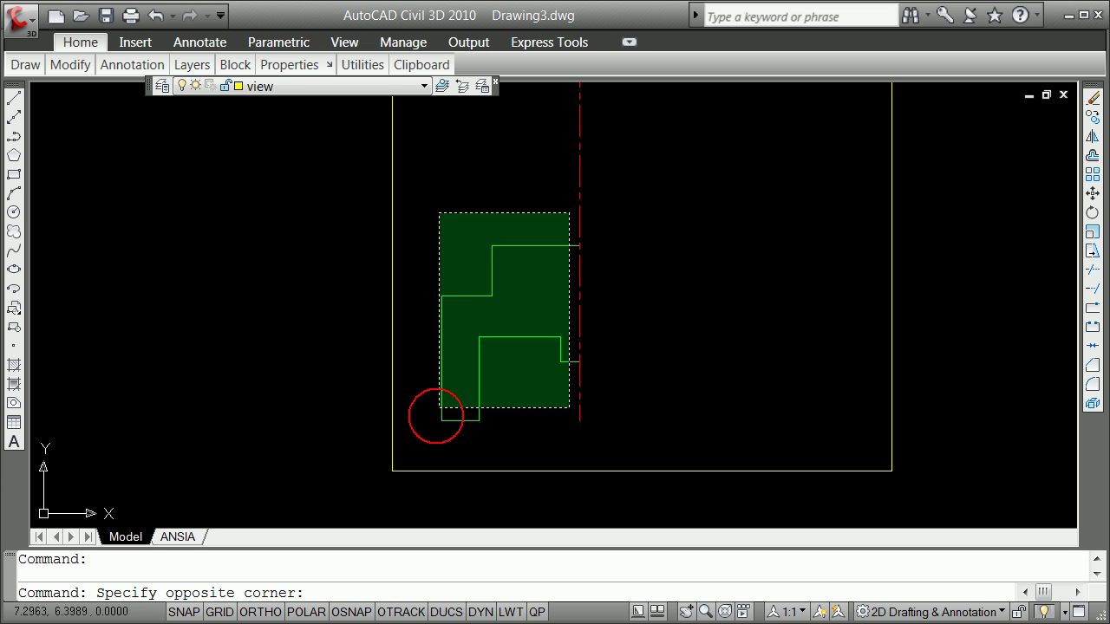
pyautogui.click(579, 246)
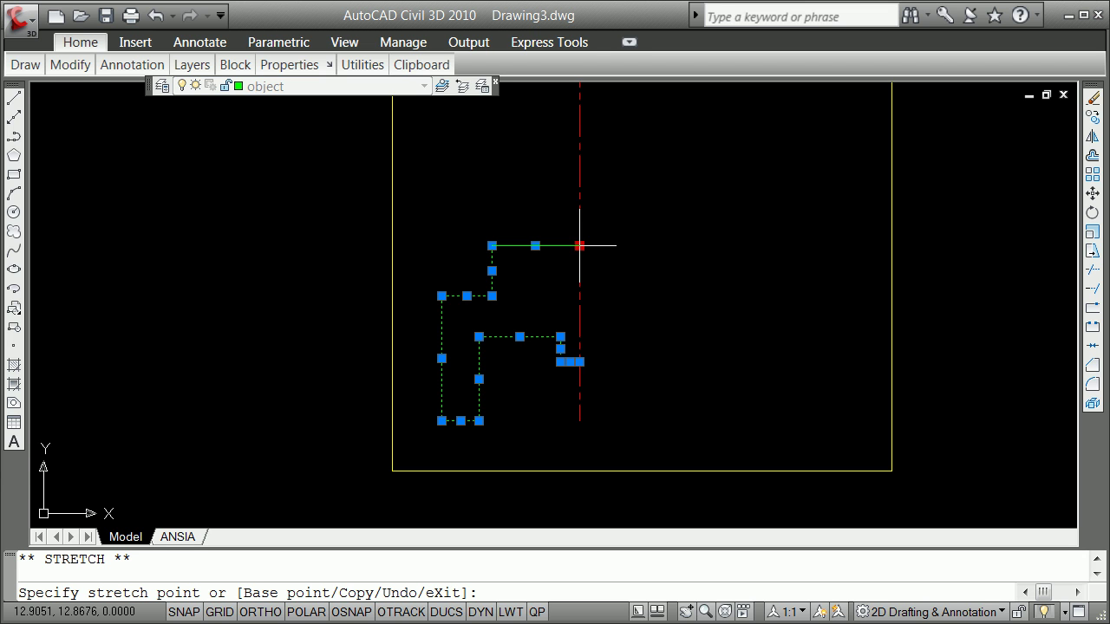
pyautogui.press('space')
pyautogui.press('space')
pyautogui.press('space')
pyautogui.press('space')
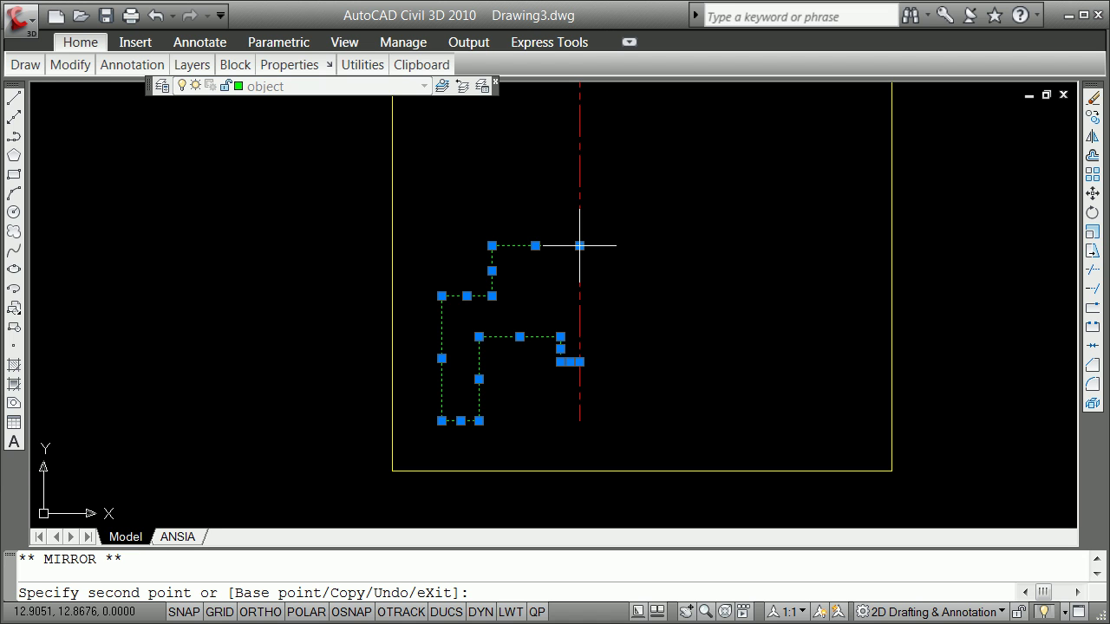
pyautogui.write('c')
pyautogui.press('Return')
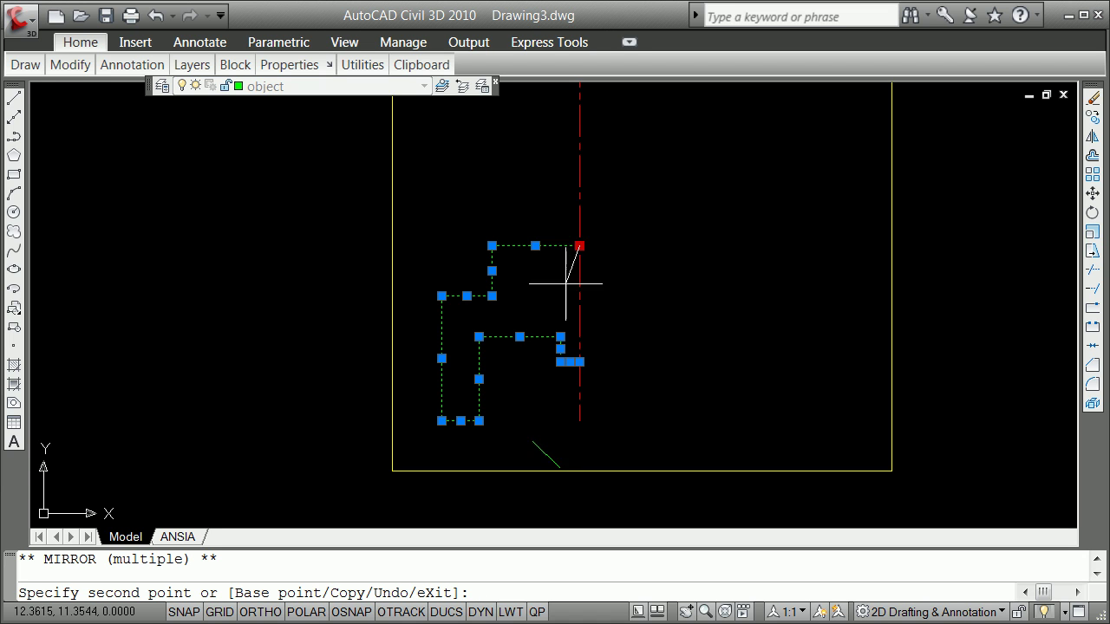
pyautogui.keyDown('shift'); pyautogui.rightClick(581, 340); pyautogui.keyUp('shift')
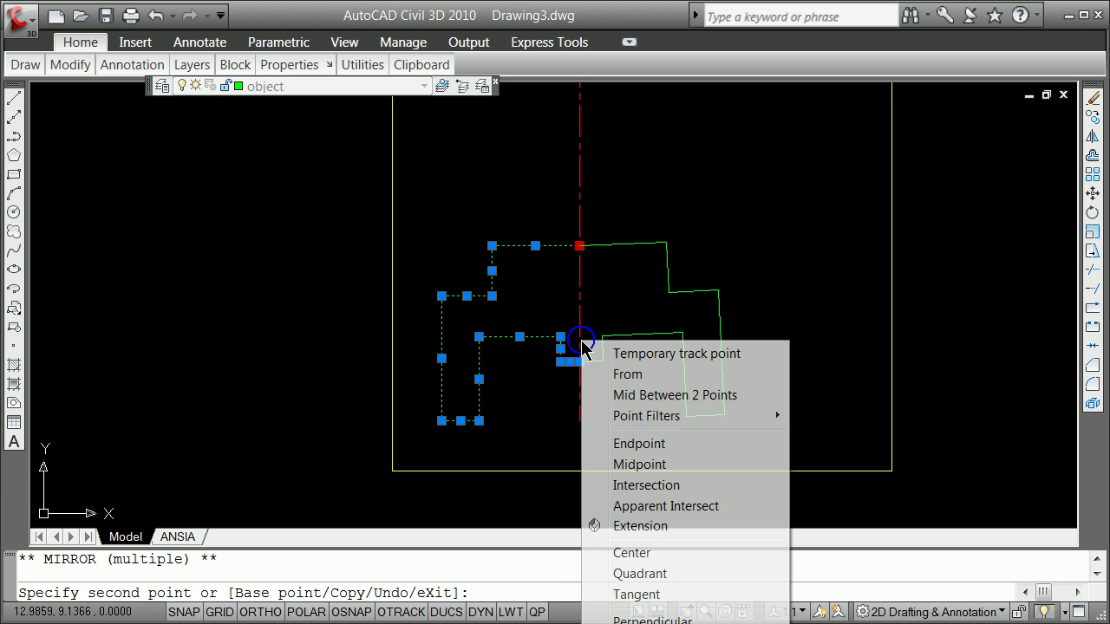
pyautogui.click(641, 451)
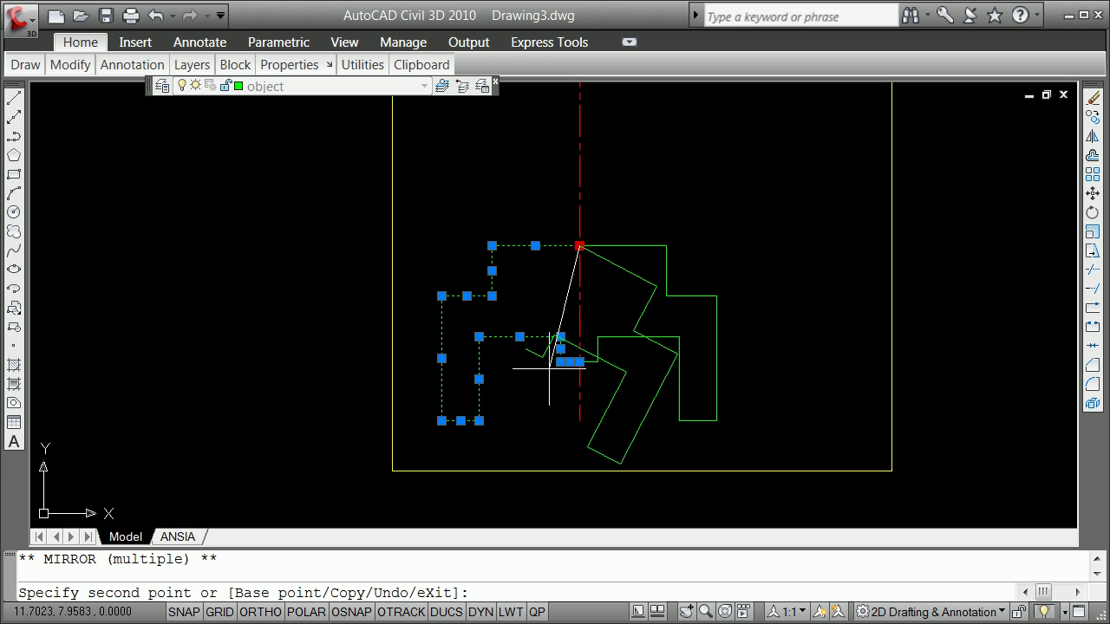
pyautogui.press('Escape')
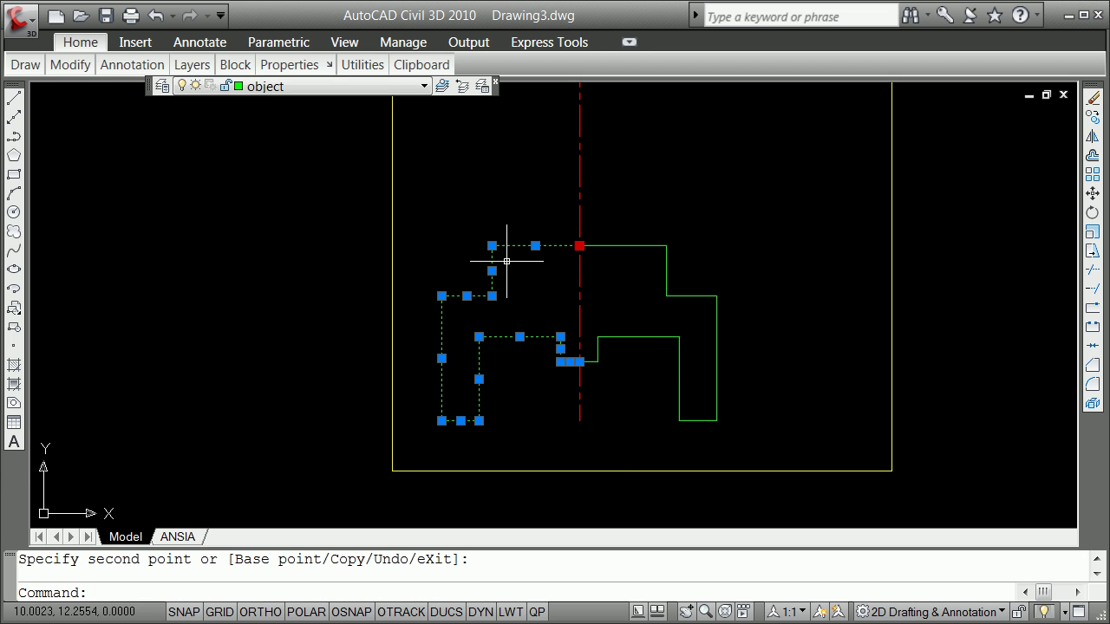
pyautogui.press('Escape')
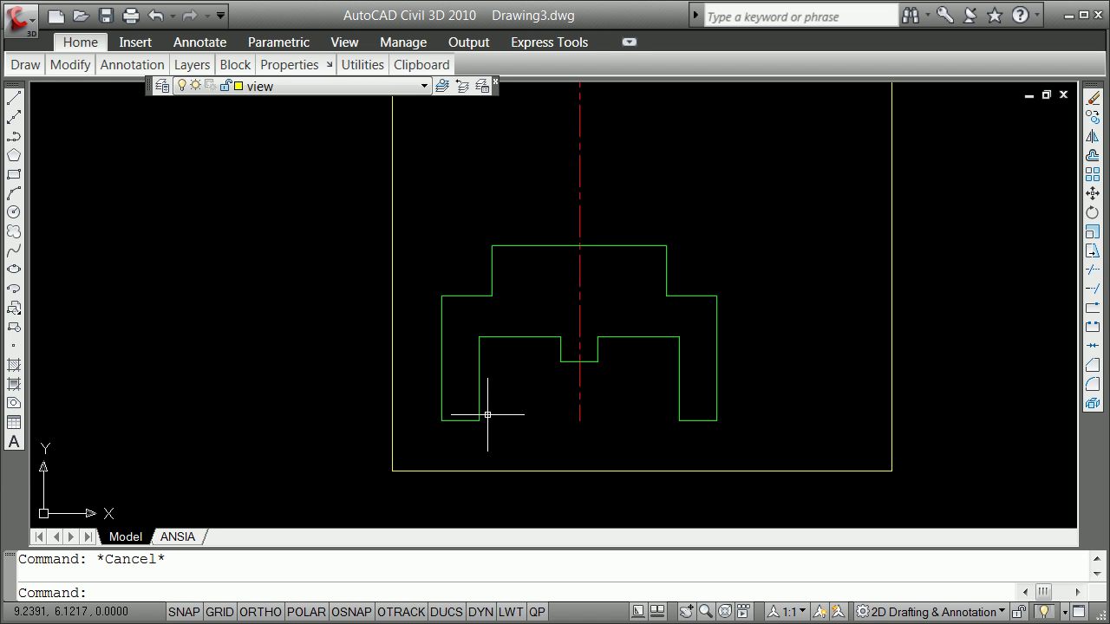
pyautogui.click(521, 245)
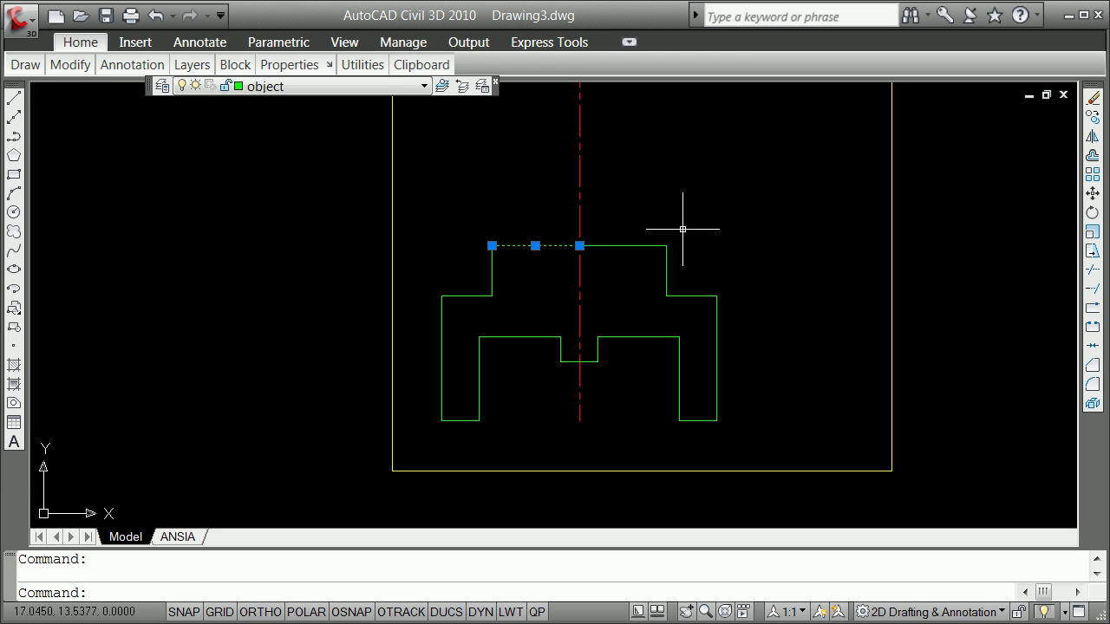
# Run PEDIT on the inner top edge, converting it to a polyline, and choose Join.
pyautogui.press('Escape')
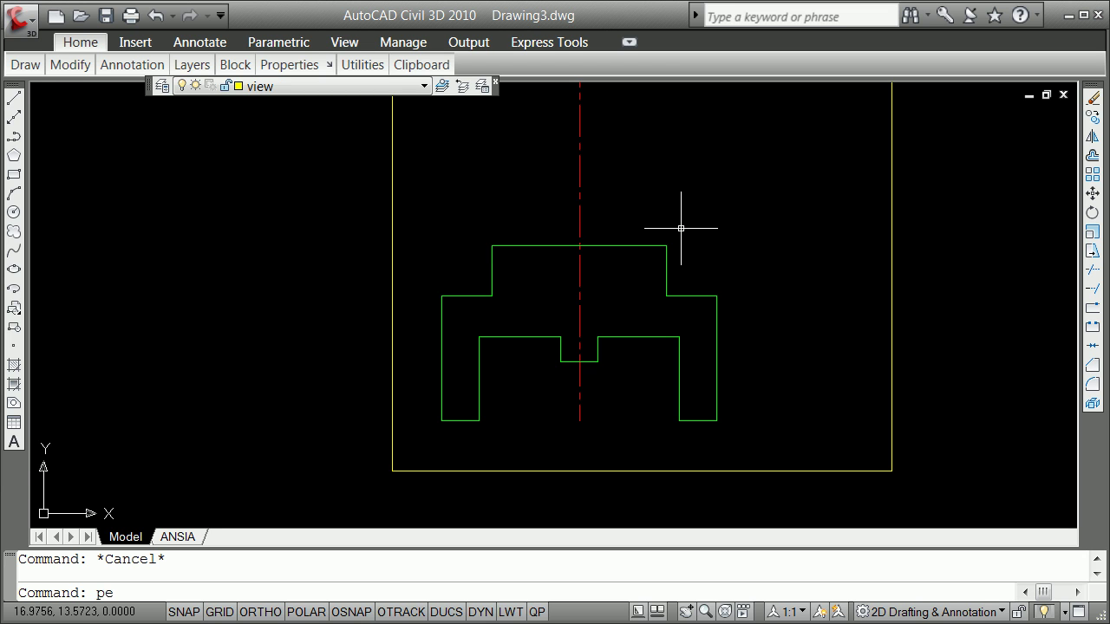
pyautogui.press('Return')
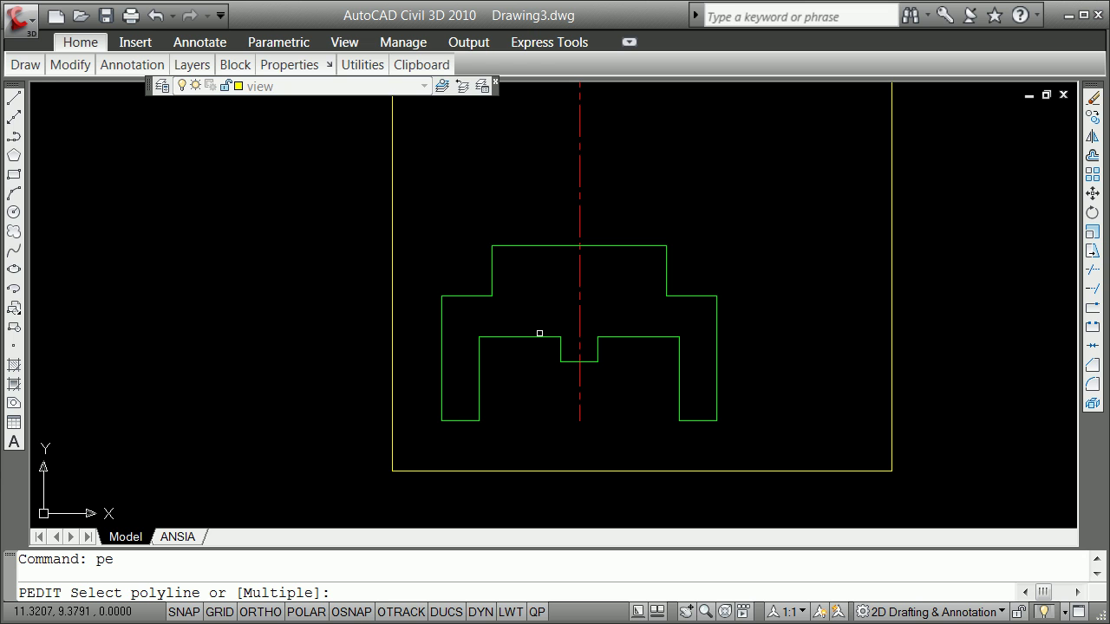
pyautogui.click(522, 336)
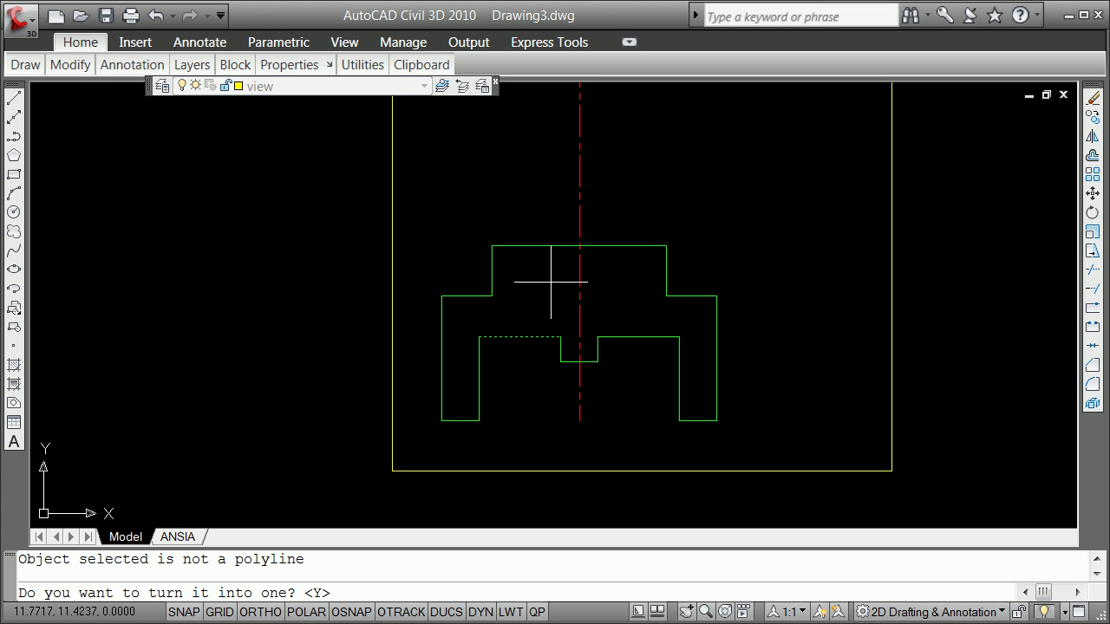
pyautogui.write('y')
pyautogui.press('Return')
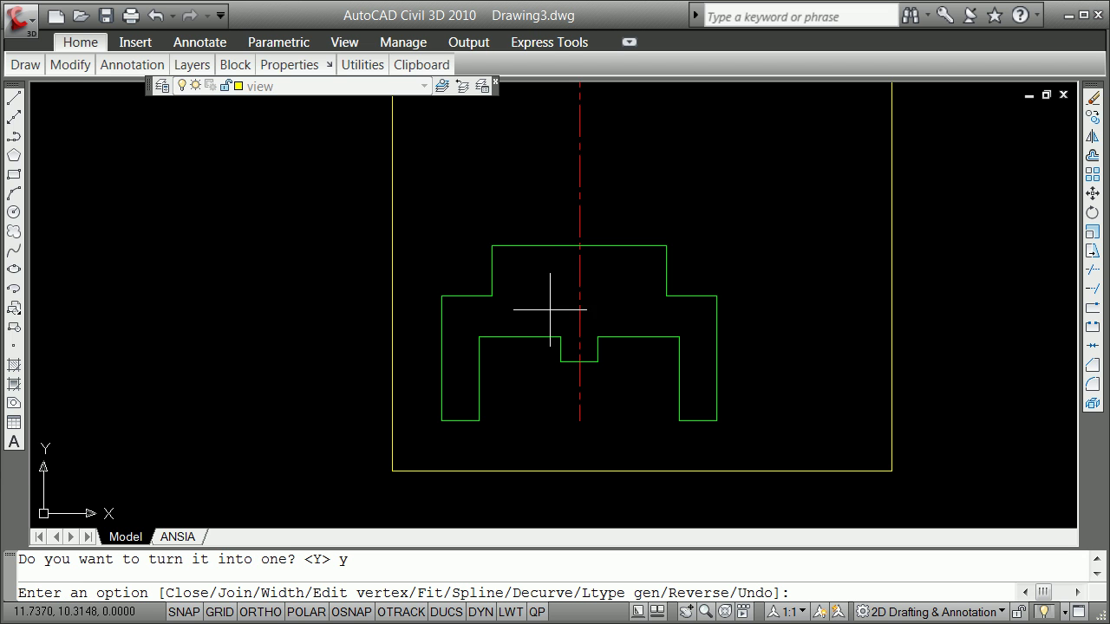
pyautogui.write('j')
pyautogui.press('Return')
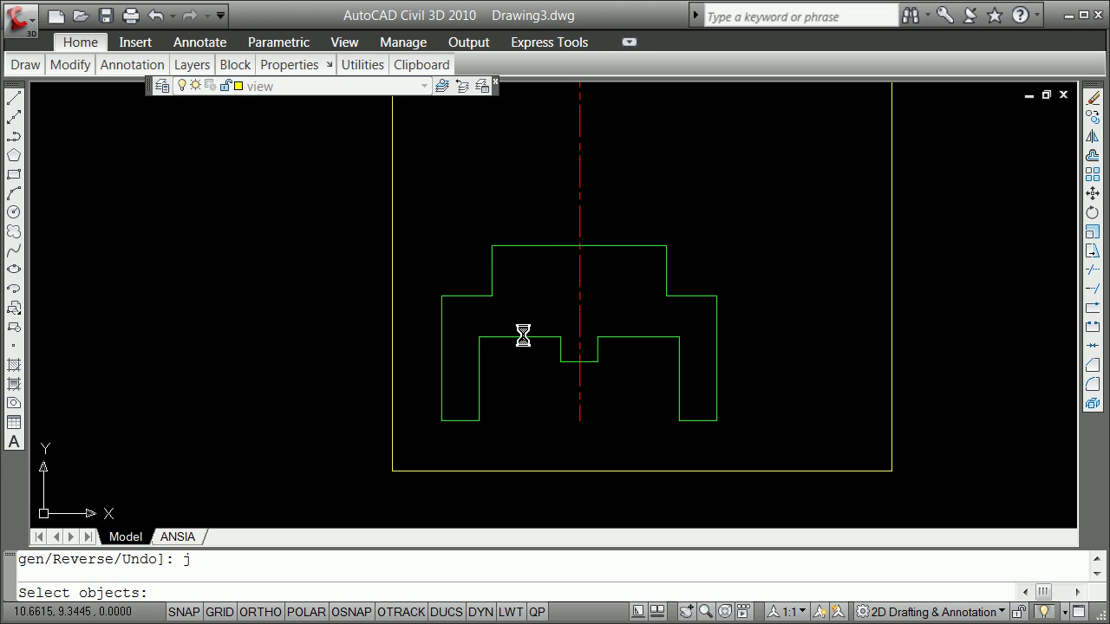
# Add the inner top, notch, inner right and outer right edges to the join selection.
pyautogui.click(520, 336)
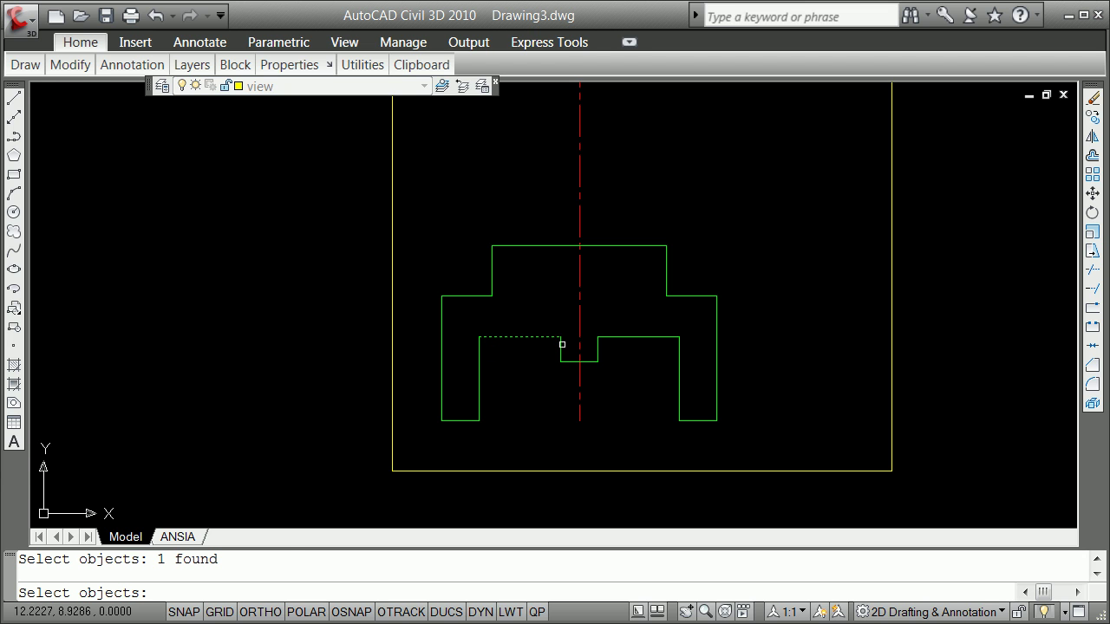
pyautogui.click(559, 349)
pyautogui.click(581, 361)
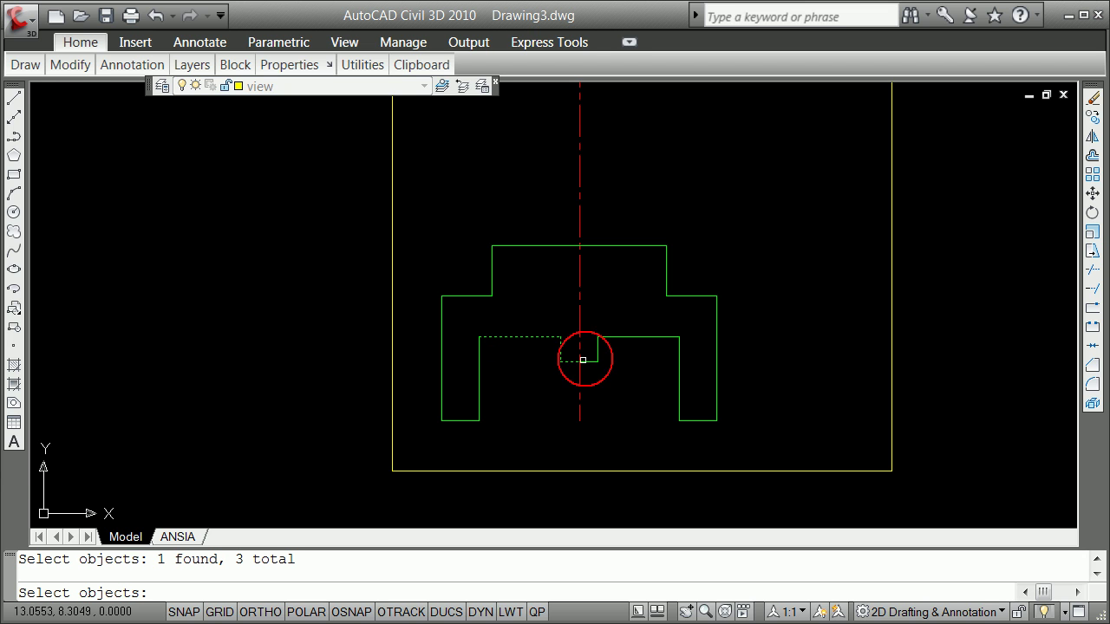
pyautogui.click(596, 363)
pyautogui.click(595, 362)
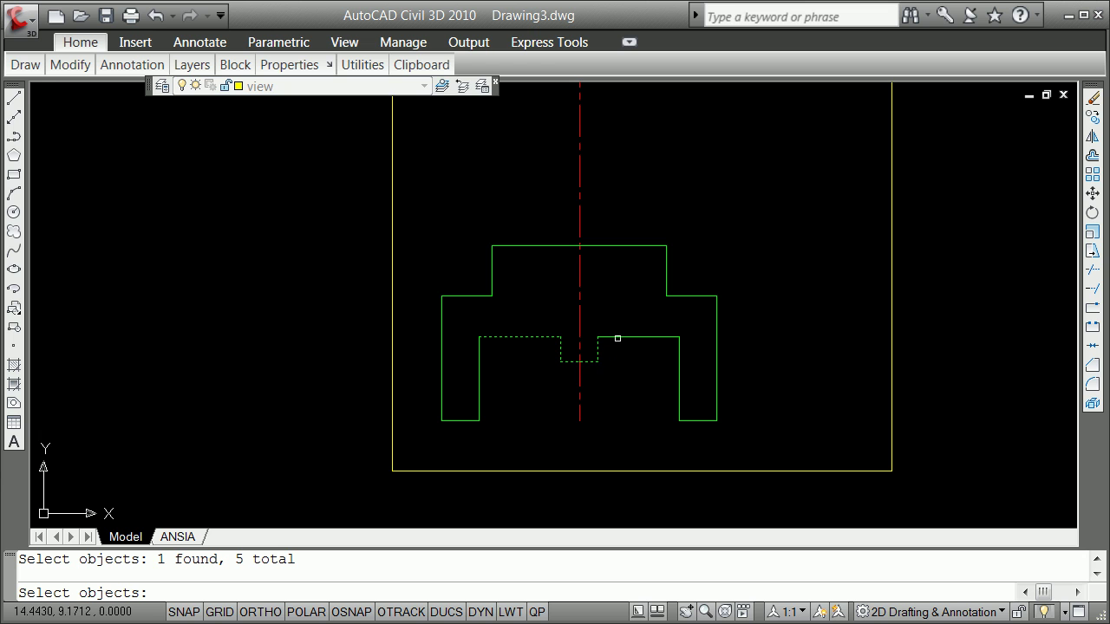
pyautogui.click(618, 337)
pyautogui.click(679, 347)
pyautogui.click(700, 423)
pyautogui.click(713, 402)
pyautogui.click(690, 297)
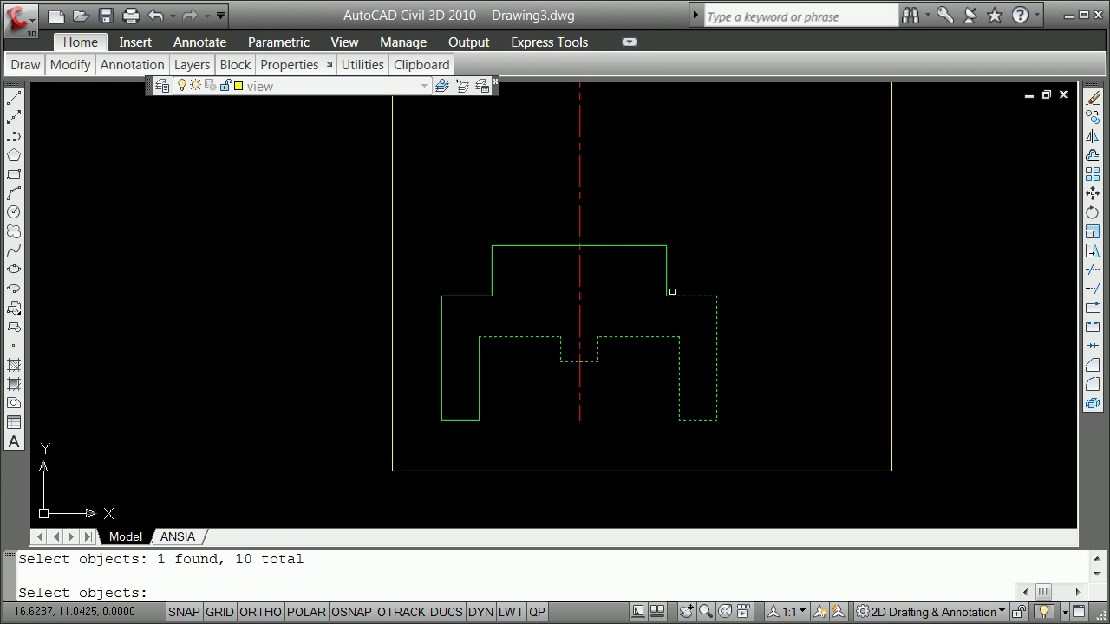
# Add the top, left step and bottom edges, completing the 17-segment join into one polyline.
pyautogui.click(665, 274)
pyautogui.click(637, 247)
pyautogui.click(532, 246)
pyautogui.click(491, 265)
pyautogui.click(470, 295)
pyautogui.doubleClick(439, 309)
pyautogui.click(441, 305)
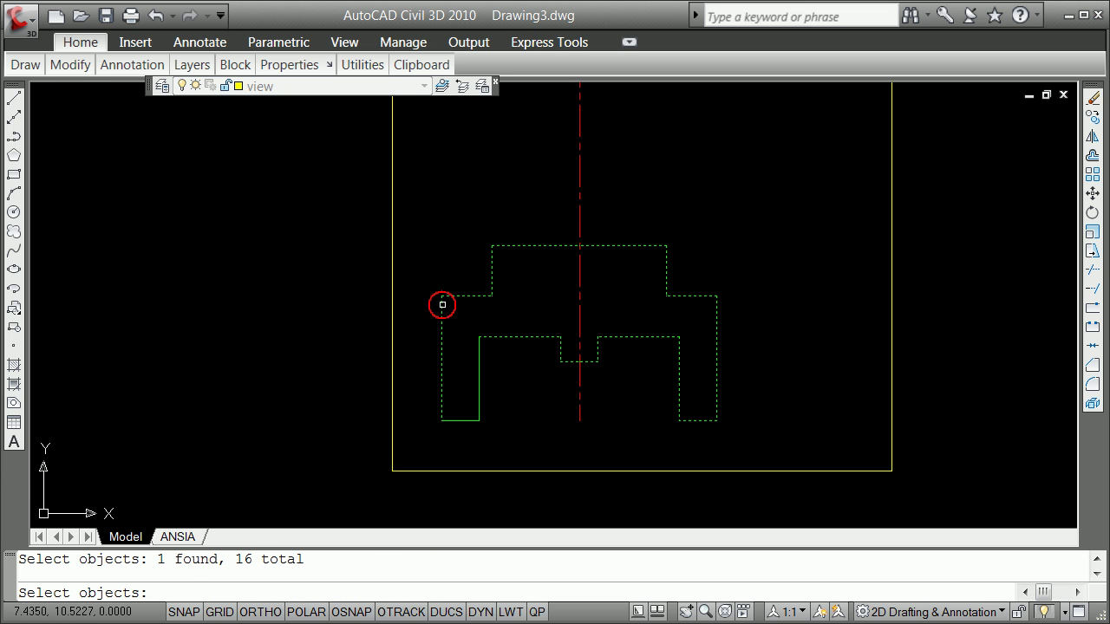
pyautogui.click(460, 421)
pyautogui.click(479, 405)
pyautogui.press('Return')
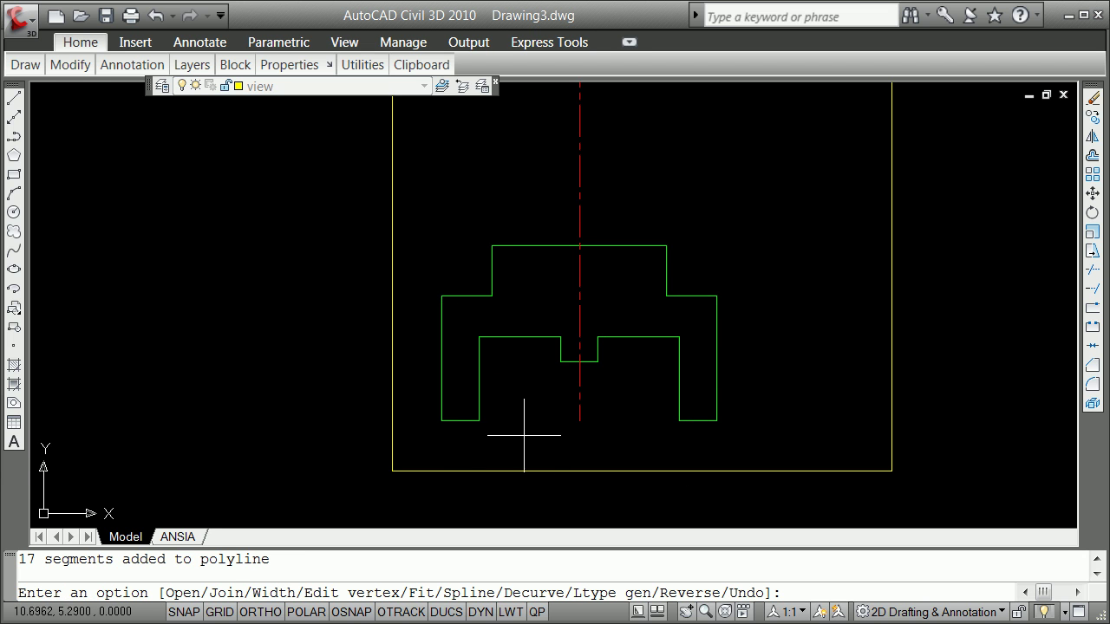
pyautogui.press('Return')
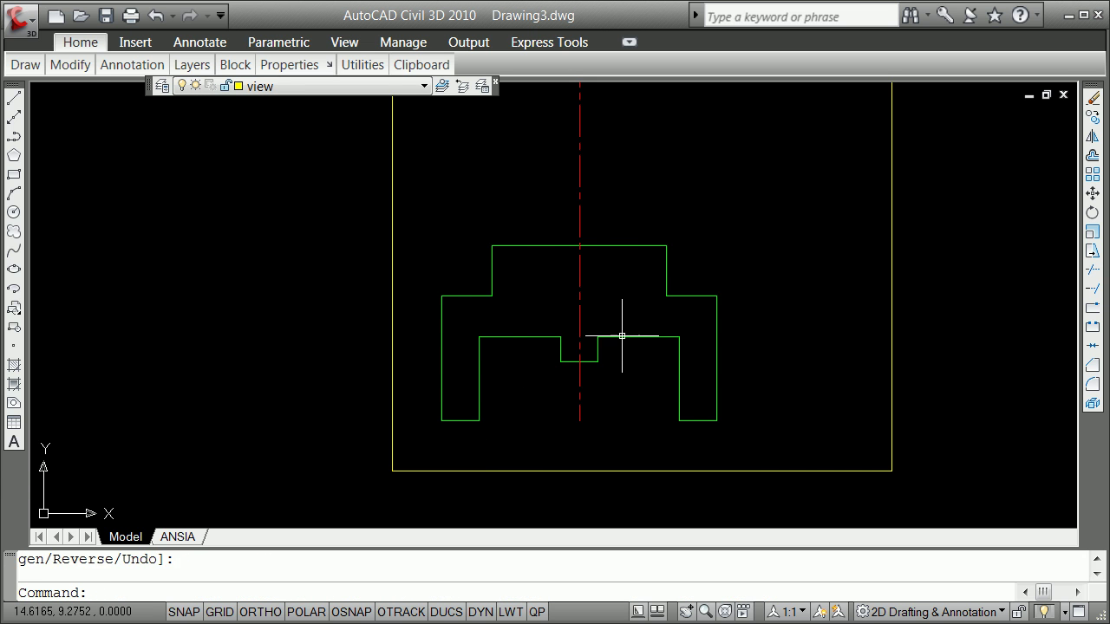
pyautogui.click(622, 336)
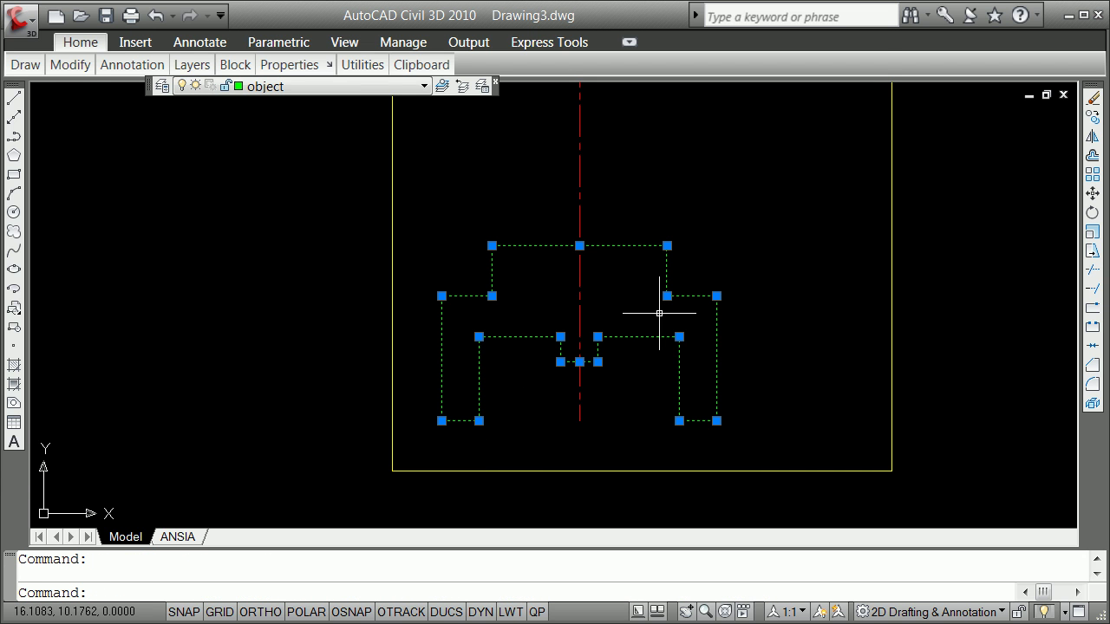
pyautogui.write('li')
pyautogui.press('Return')
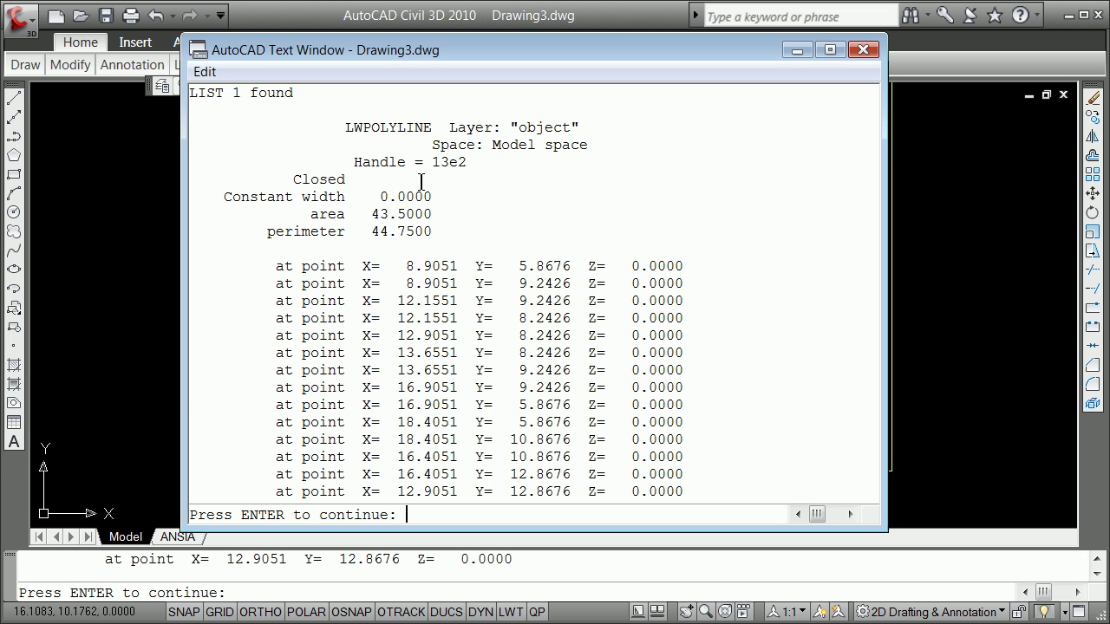
pyautogui.press('Return')
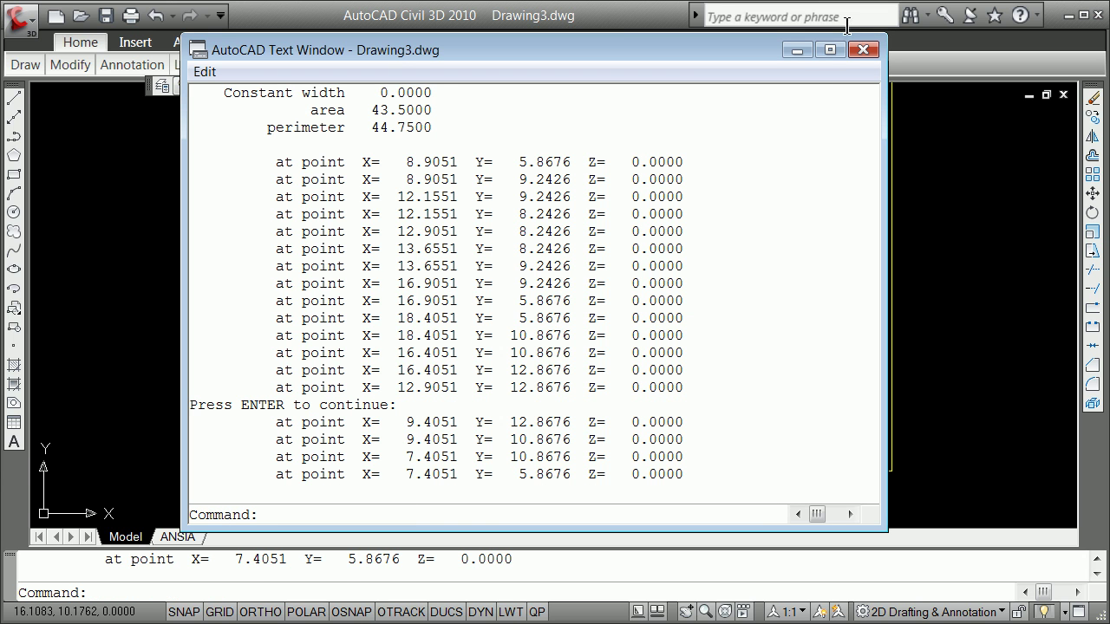
pyautogui.click(862, 49)
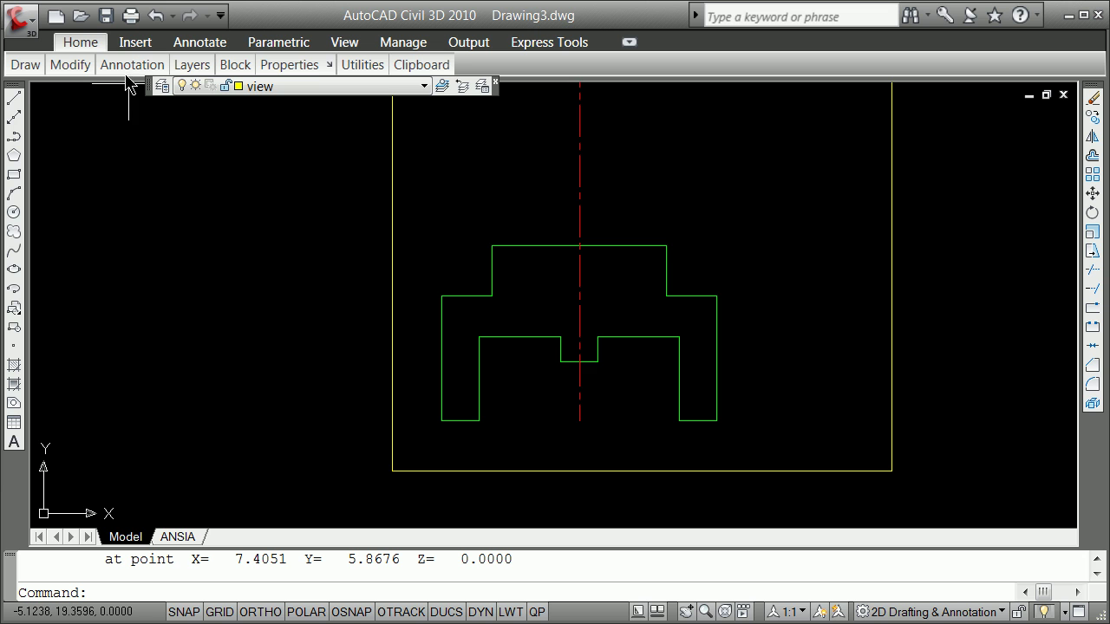
# Save the drawing as markp.dwg in AutoCAD 2004/LT2004 format, dismissing the version warning.
pyautogui.click(17, 19)
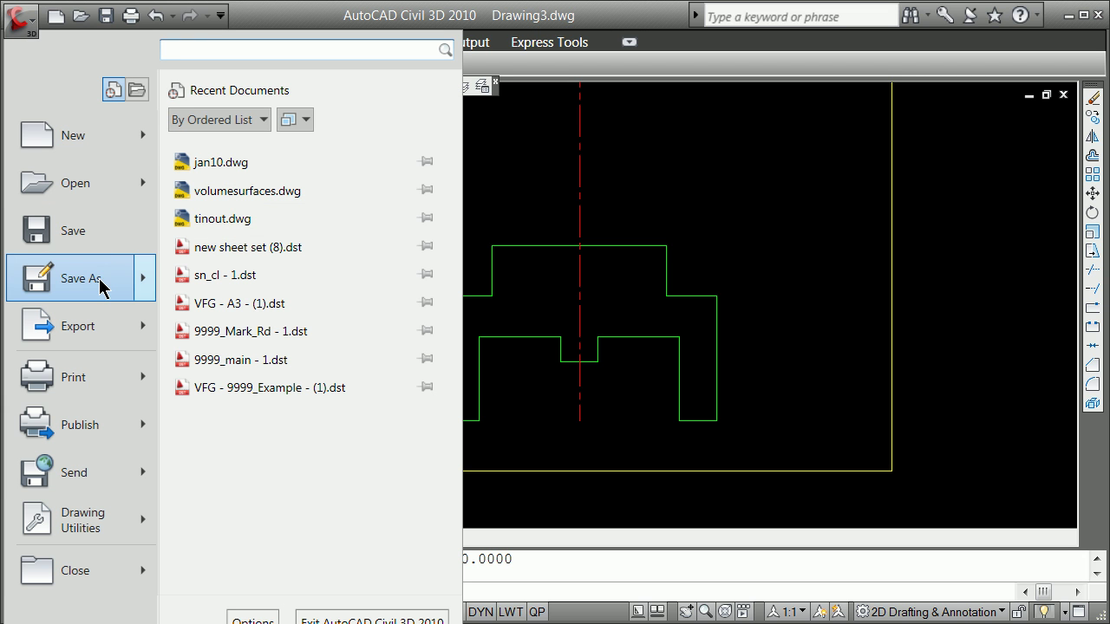
pyautogui.moveTo(82, 278)
pyautogui.click(237, 166)
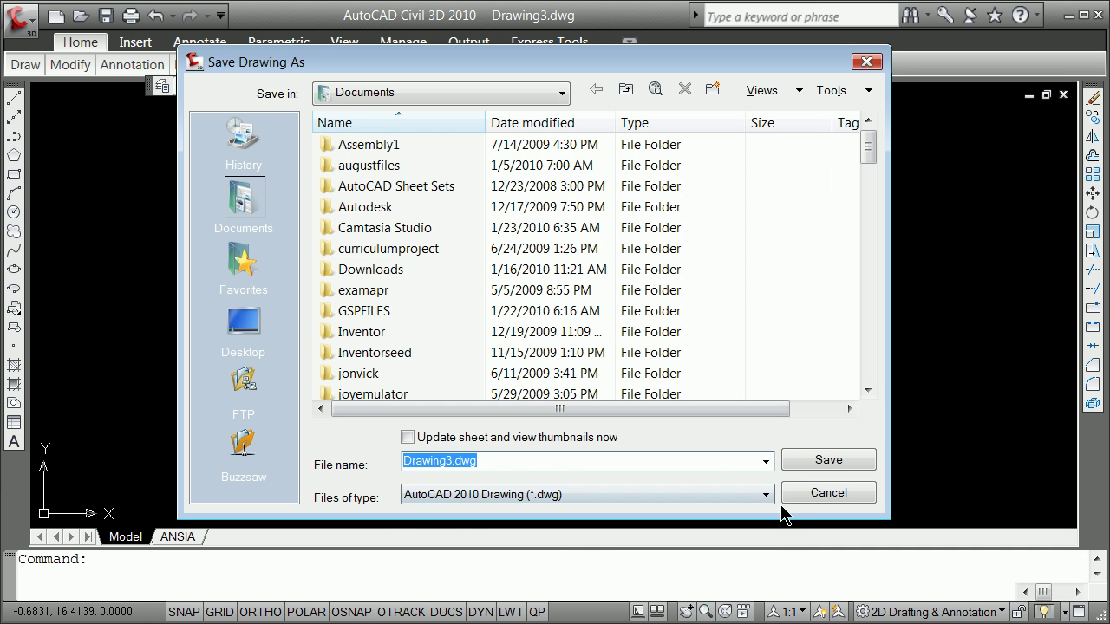
pyautogui.click(765, 494)
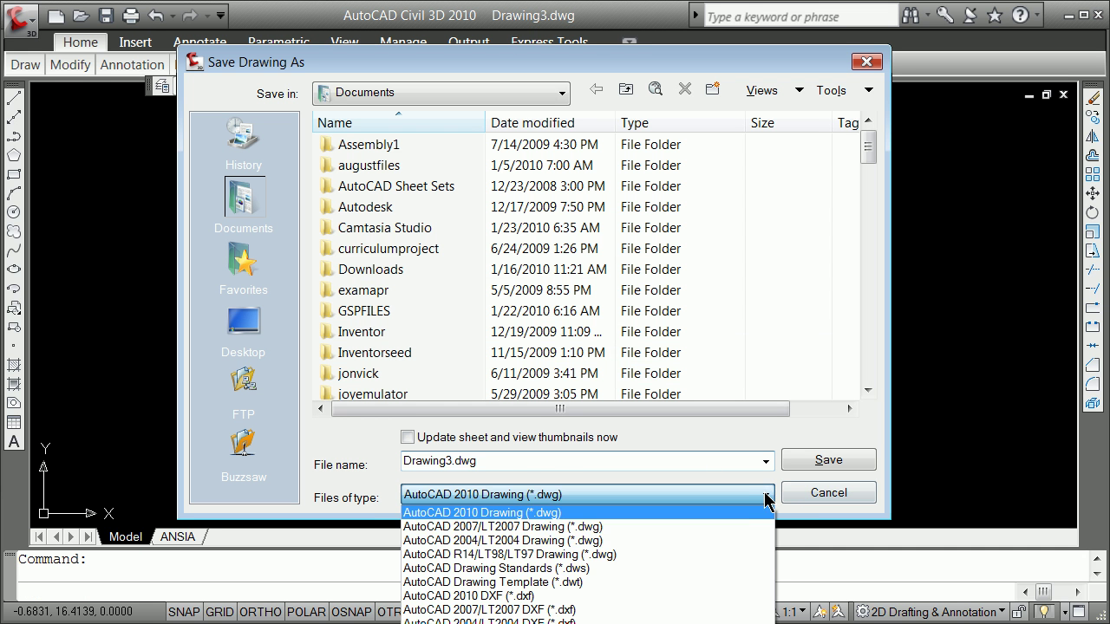
pyautogui.click(531, 540)
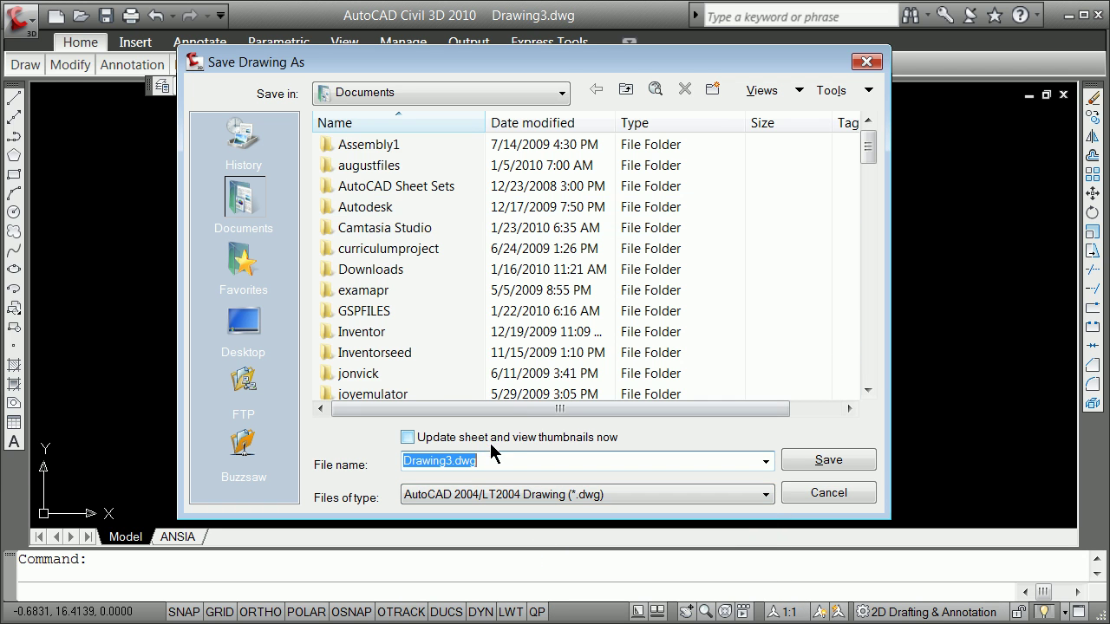
pyautogui.write('markp')
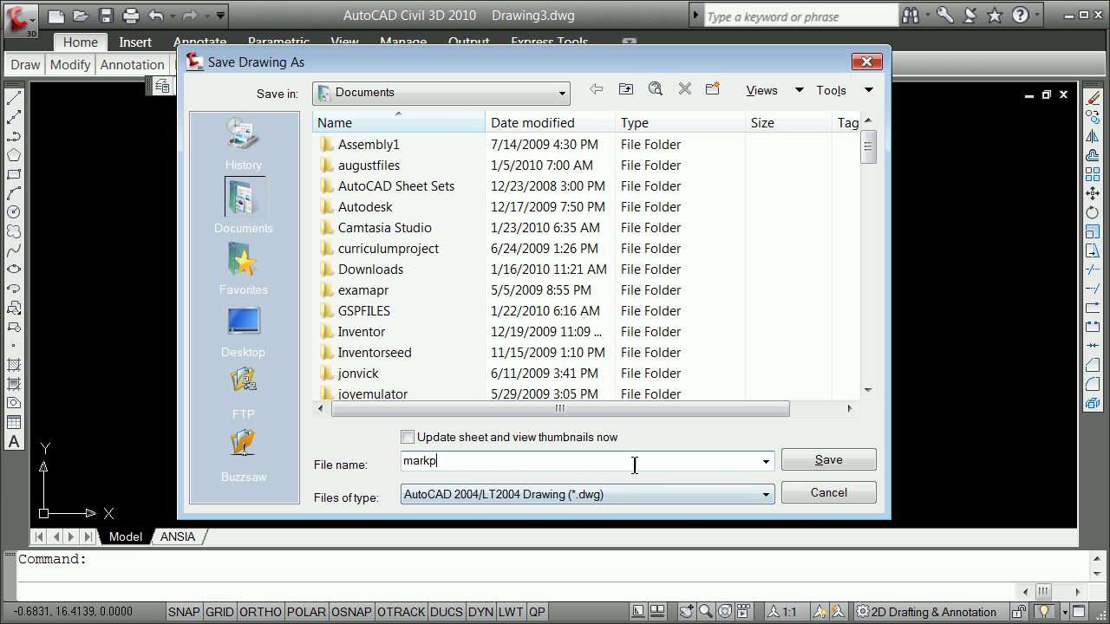
pyautogui.click(821, 463)
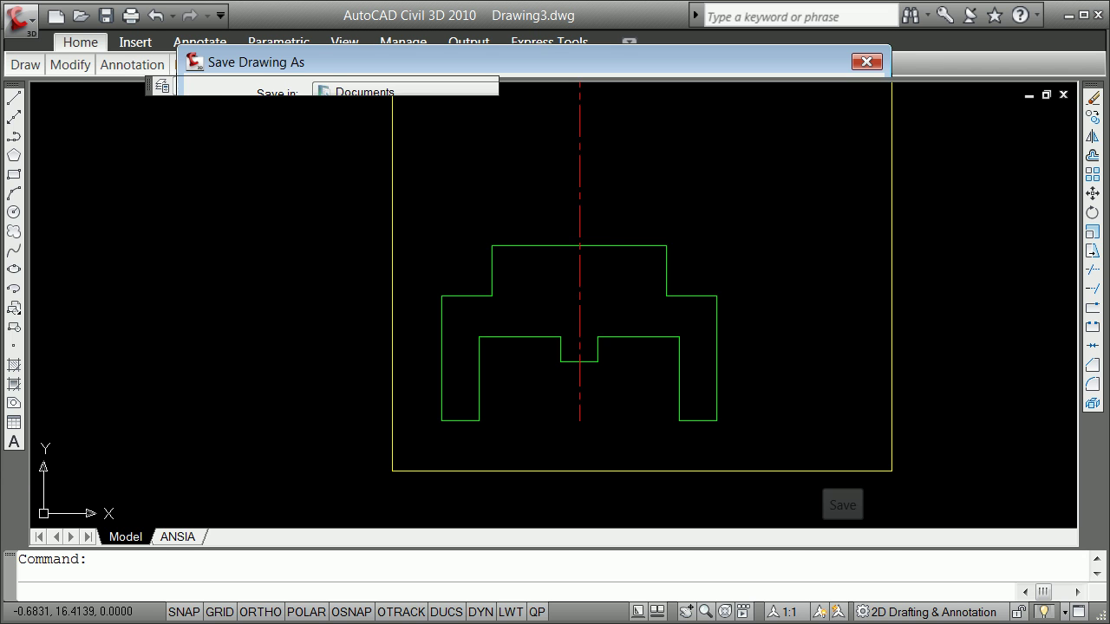
pyautogui.click(897, 519)
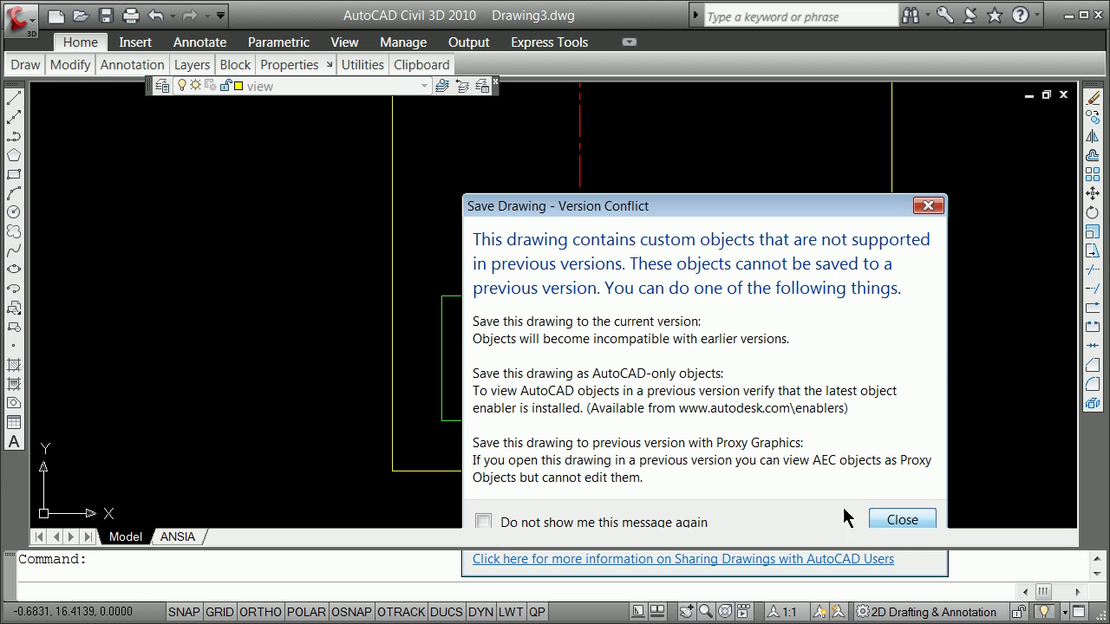
pyautogui.click(901, 520)
pyautogui.write('extru')
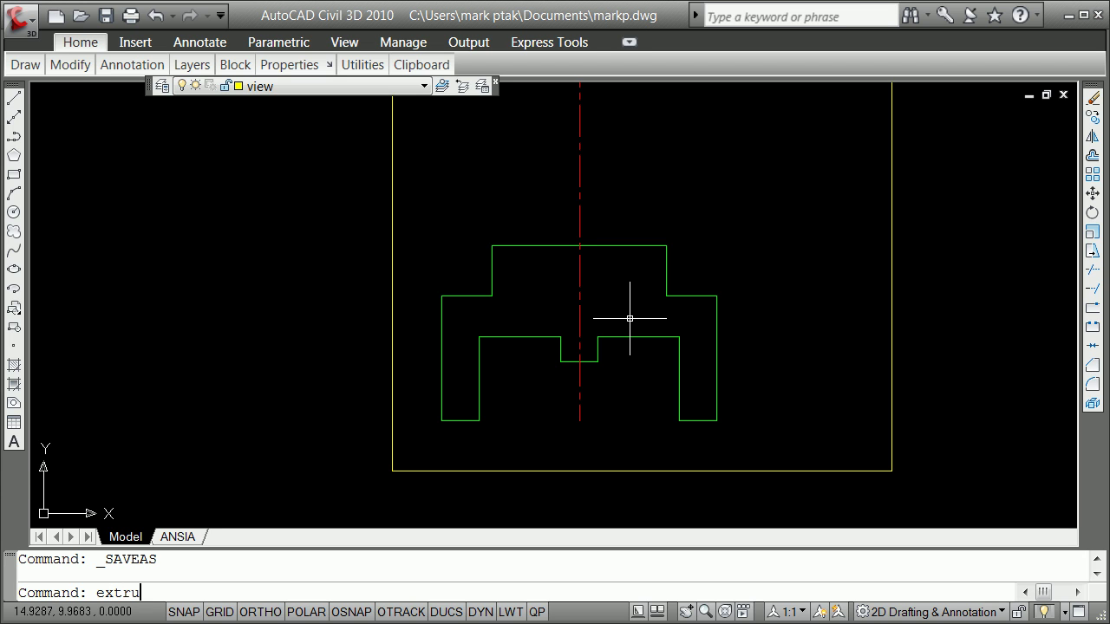
# Extrude the joined profile polyline to a height of 5.
pyautogui.write('de')
pyautogui.press('Return')
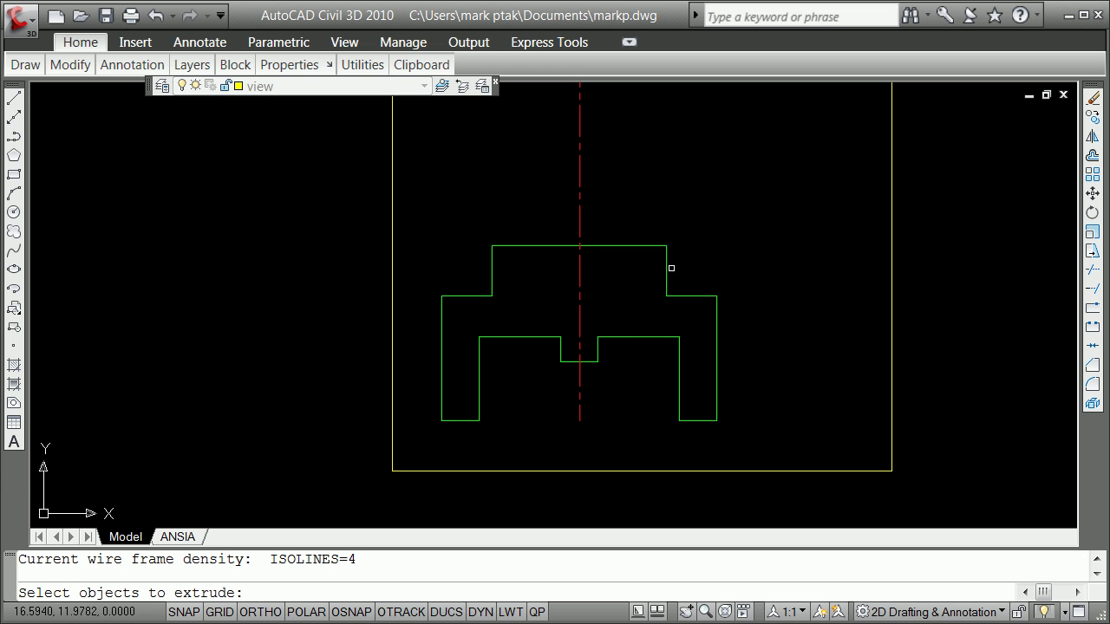
pyautogui.click(666, 263)
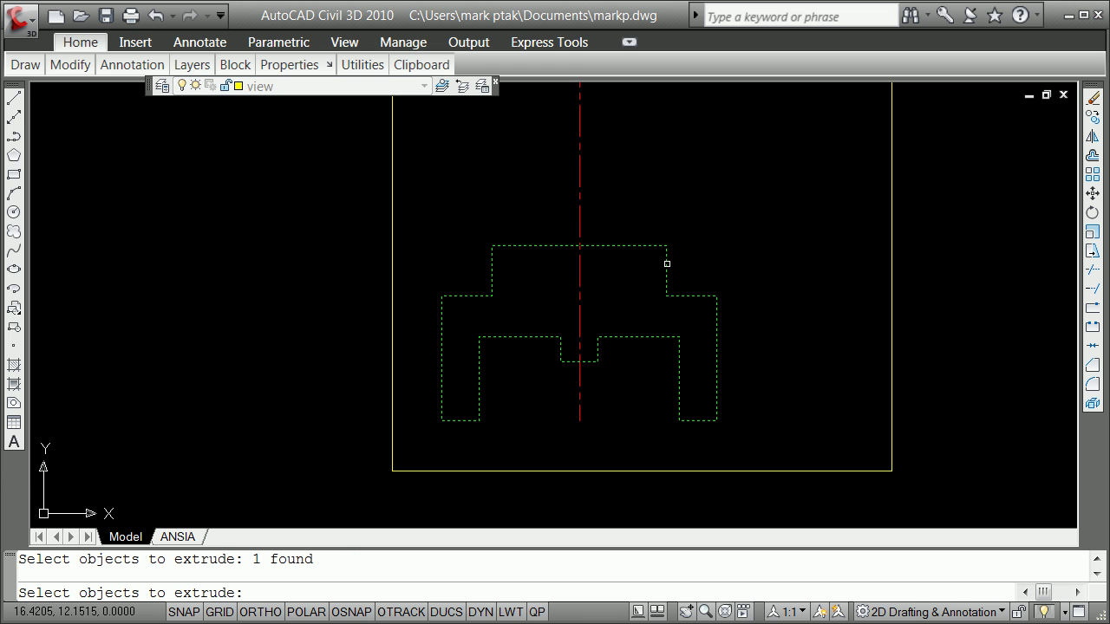
pyautogui.press('Return')
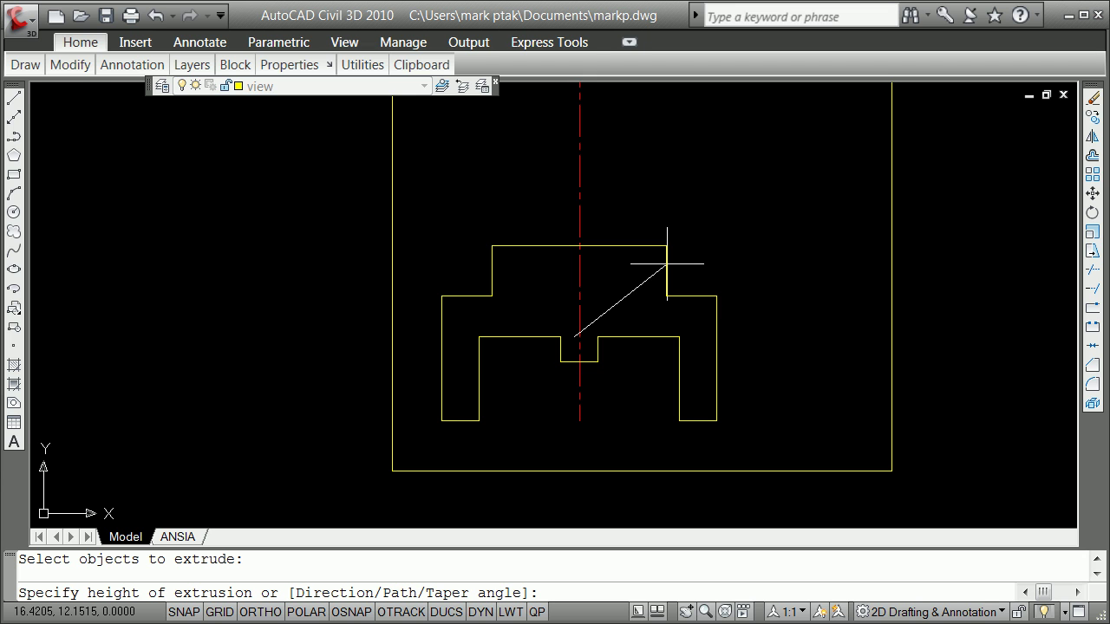
pyautogui.write('5')
pyautogui.press('Return')
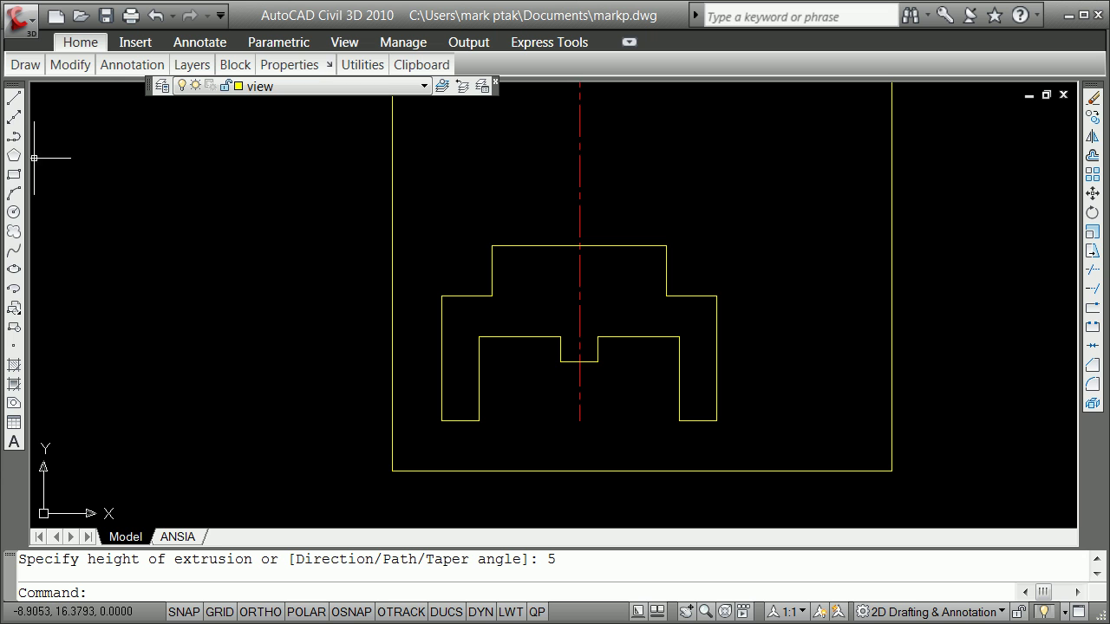
pyautogui.click(26, 65)
# Turn on the View toolbar and float it over the drawing.
pyautogui.rightClick(18, 87)
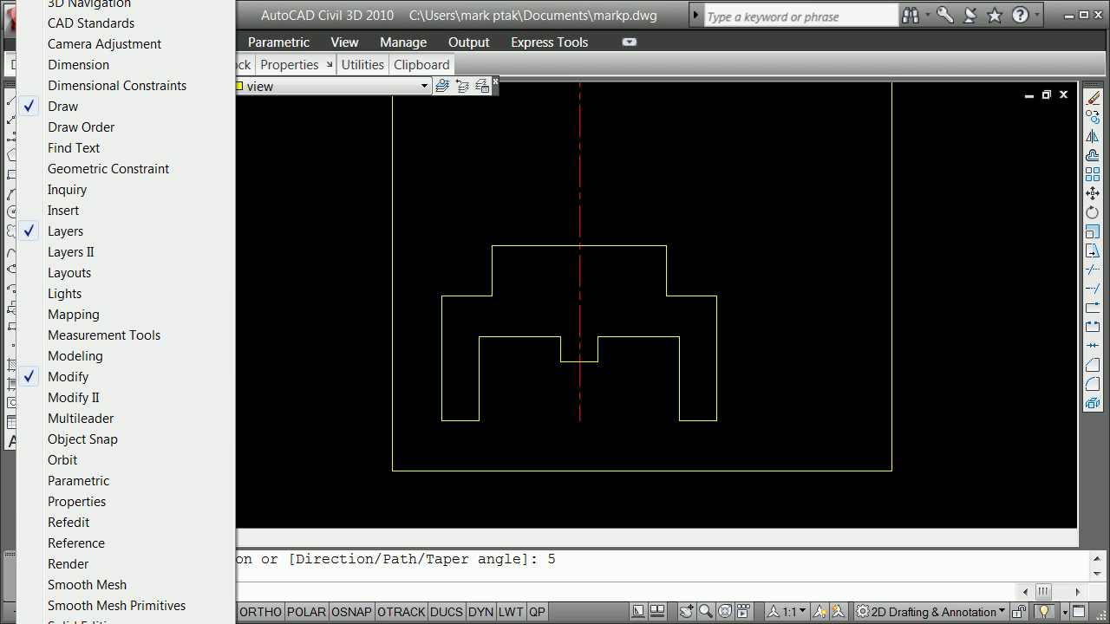
pyautogui.click(78, 127)
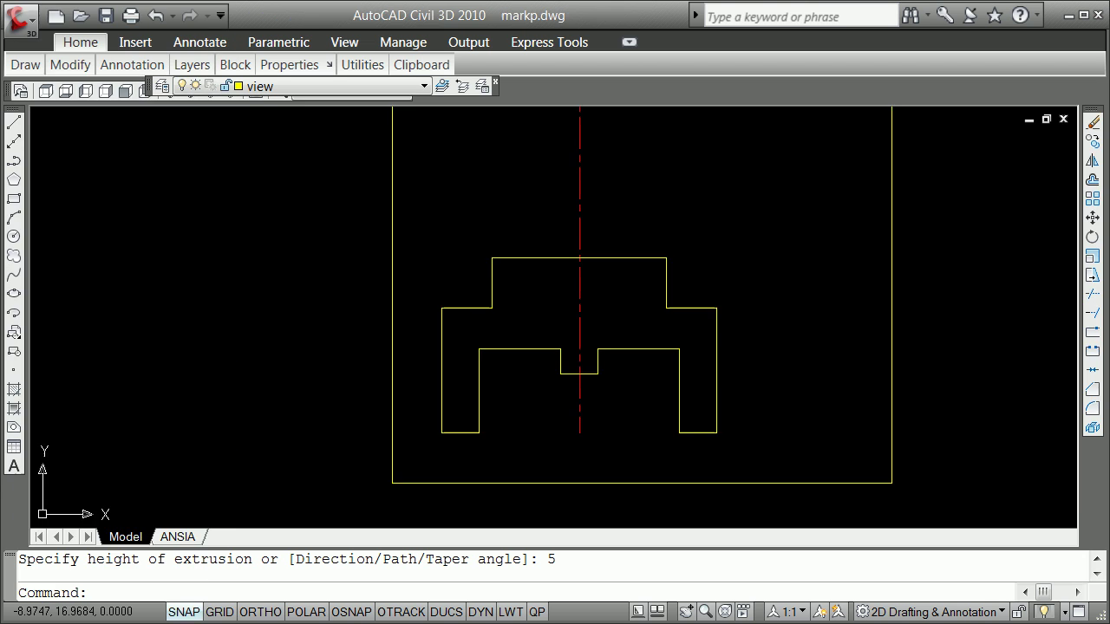
pyautogui.moveTo(156, 111)
pyautogui.mouseDown()
pyautogui.moveTo(21, 112)
pyautogui.moveTo(328, 163)
pyautogui.mouseUp()
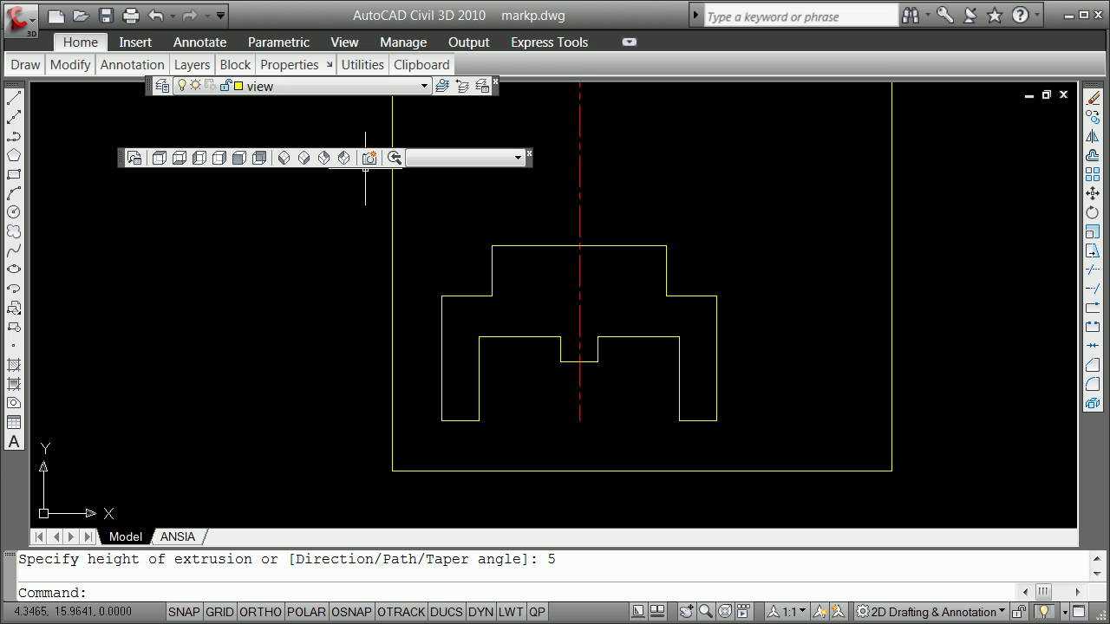
# Restore the named view plotview, then switch to SE Isometric.
pyautogui.click(518, 159)
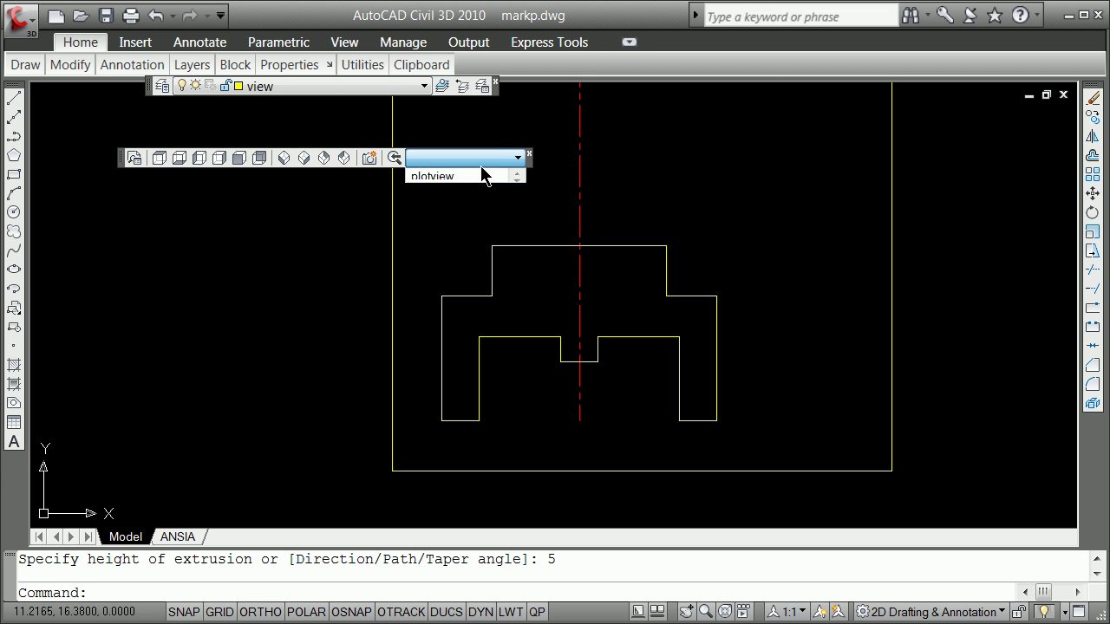
pyautogui.click(460, 174)
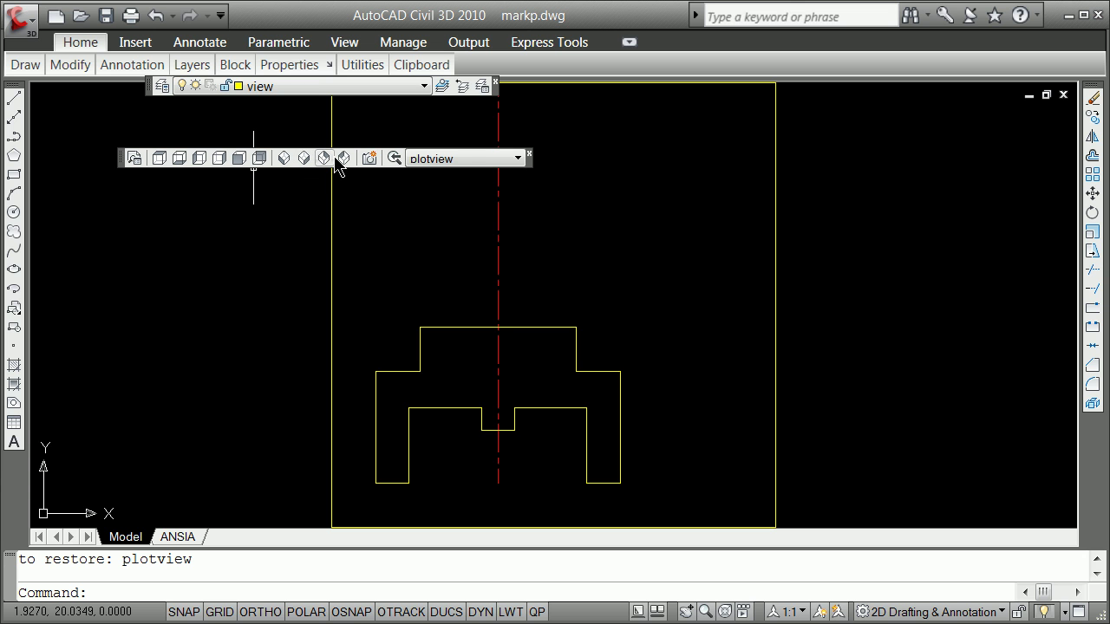
pyautogui.click(304, 159)
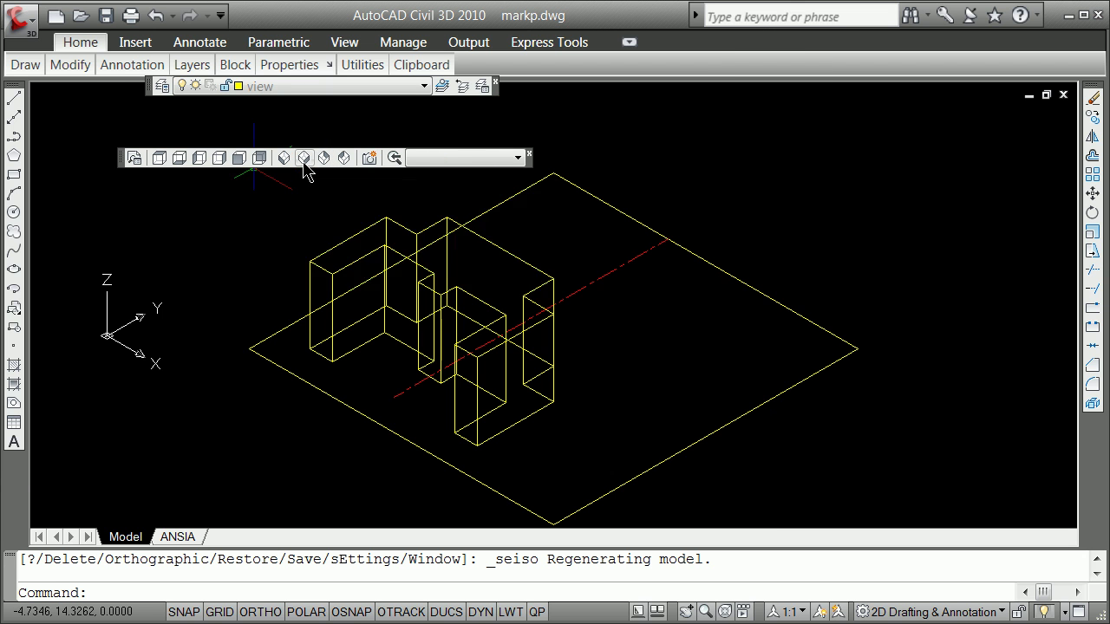